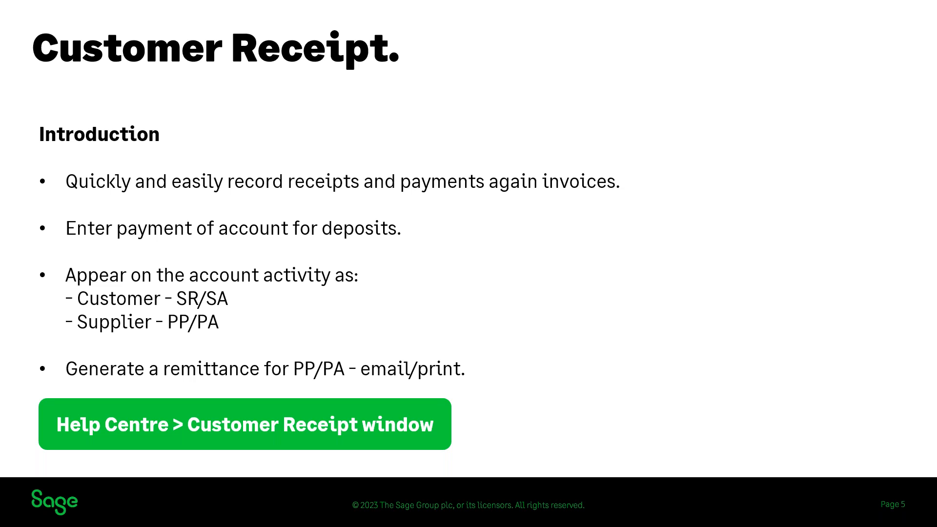
pyautogui.press('Right')
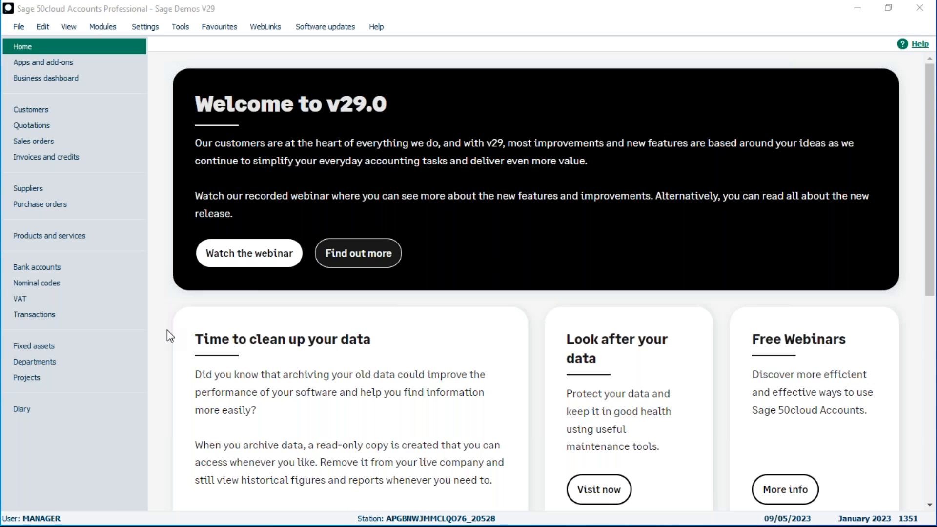
# - Browse the Bank accounts payment options and then open the Customers list
pyautogui.click(52, 269)
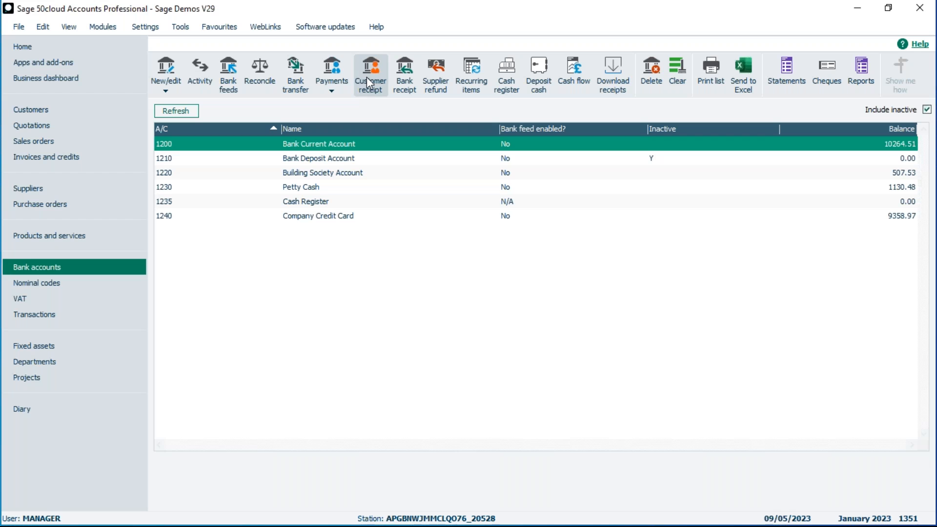
pyautogui.click(332, 90)
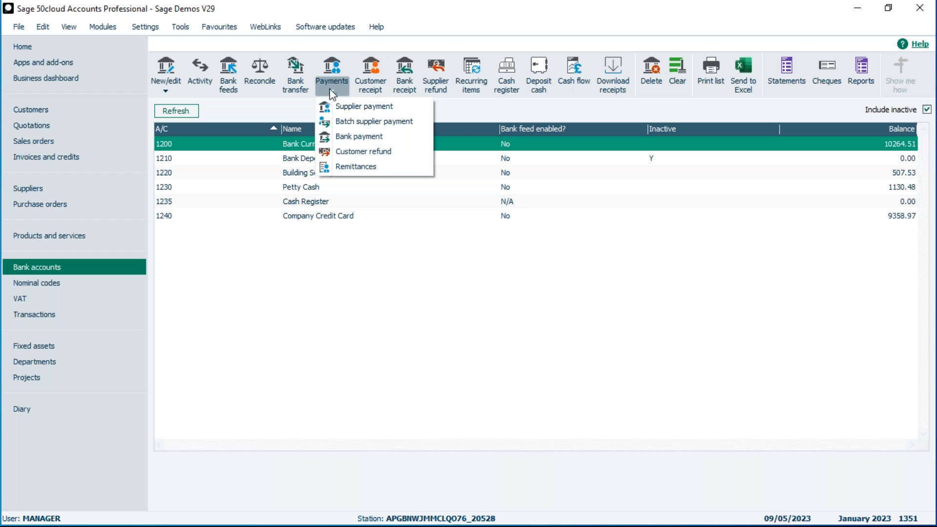
pyautogui.click(380, 107)
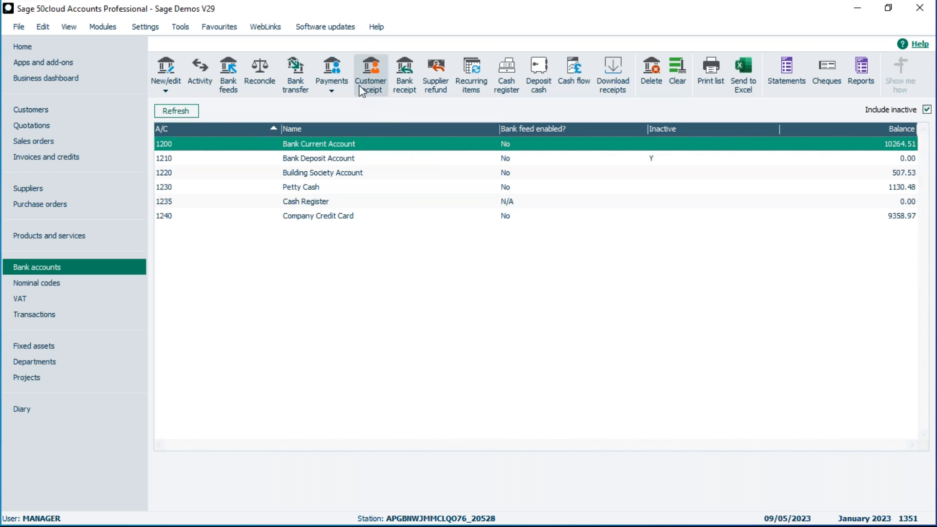
pyautogui.click(27, 111)
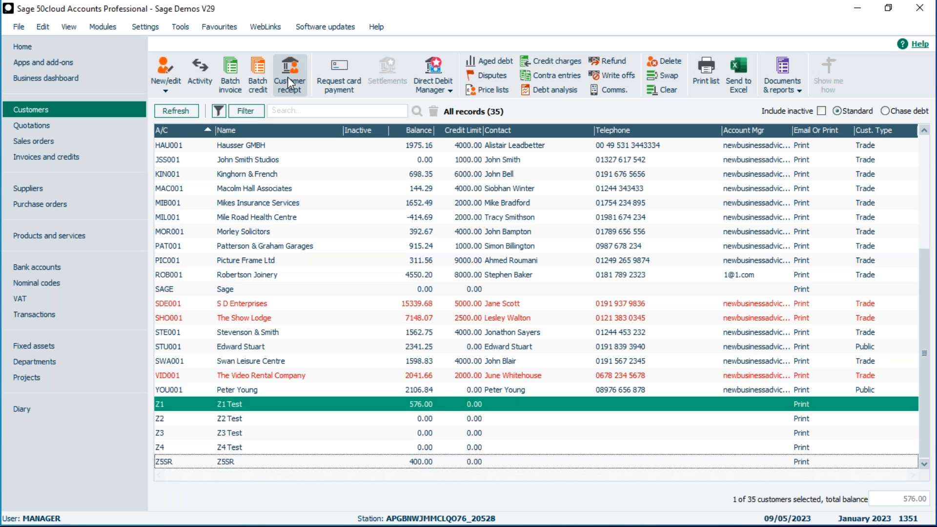
pyautogui.click(230, 81)
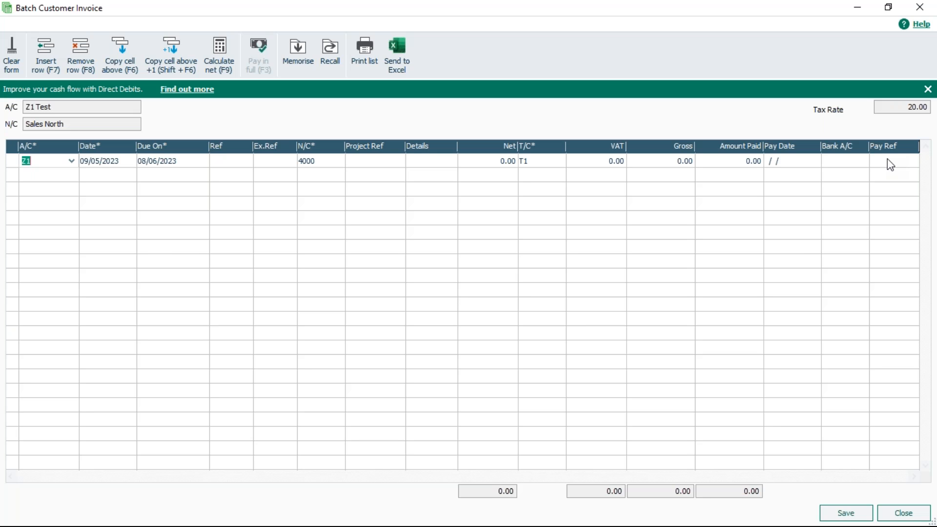
pyautogui.click(903, 514)
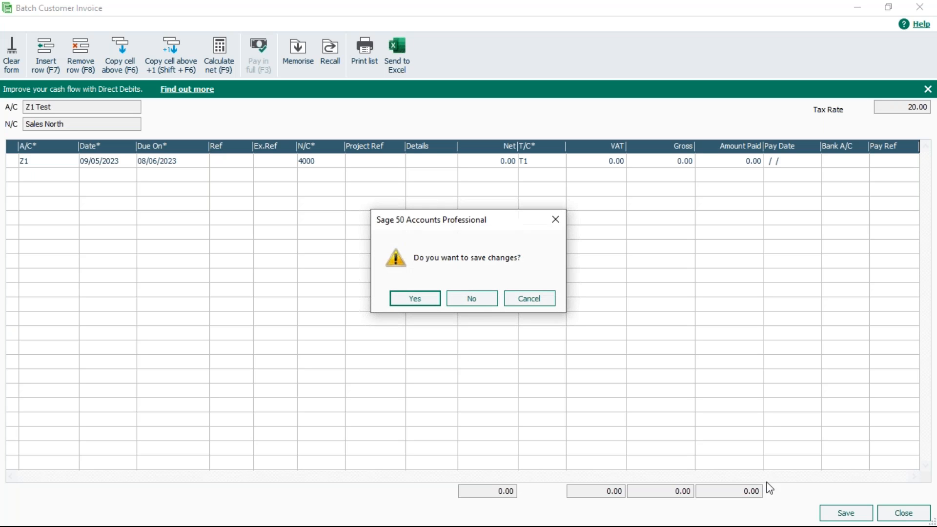
pyautogui.click(477, 299)
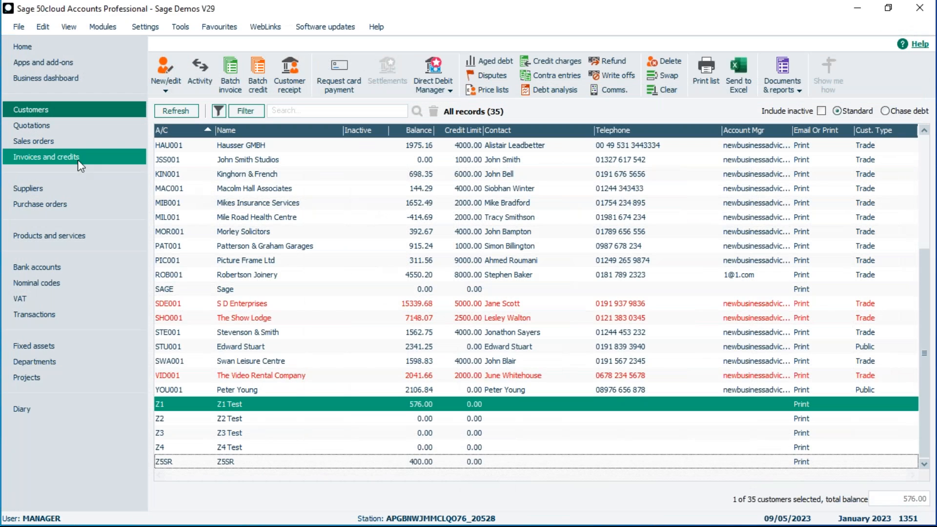
# - Open a new product invoice to view its Payment section, then close it without saving
pyautogui.click(33, 155)
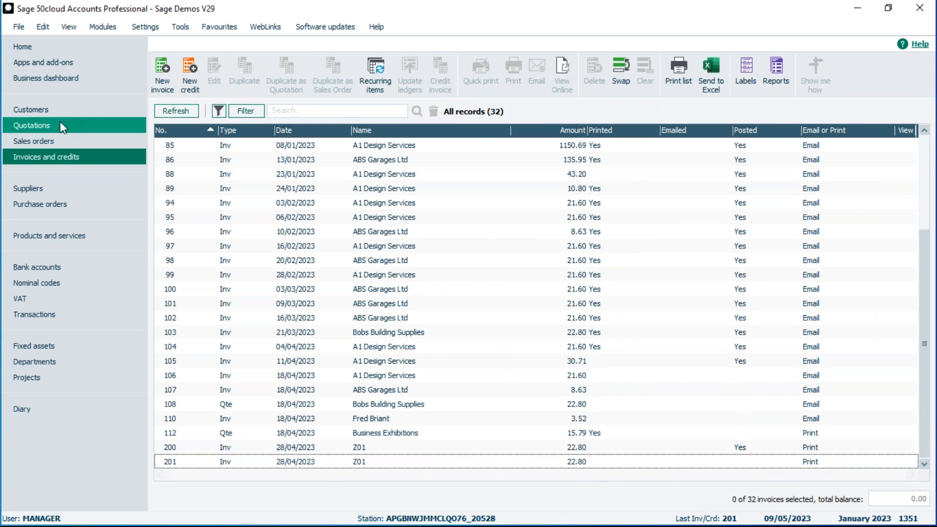
pyautogui.click(160, 68)
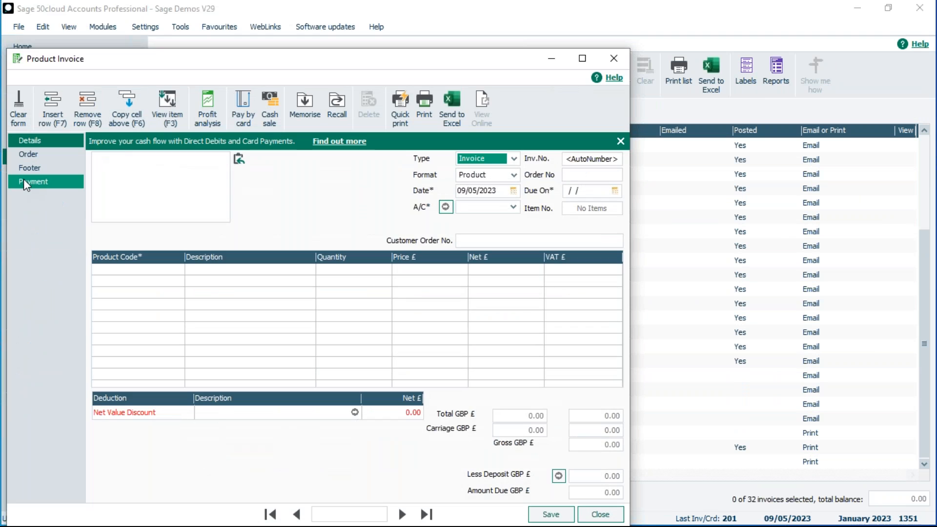
pyautogui.click(23, 180)
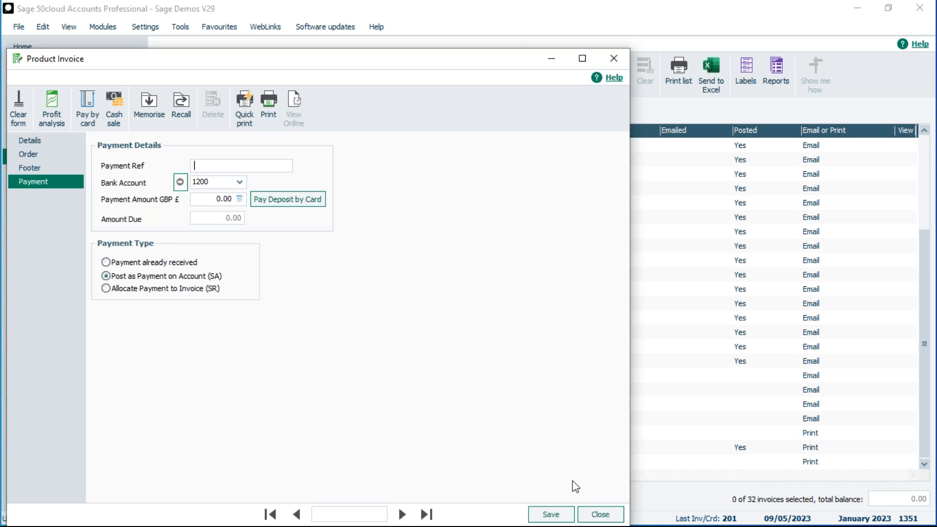
pyautogui.click(597, 514)
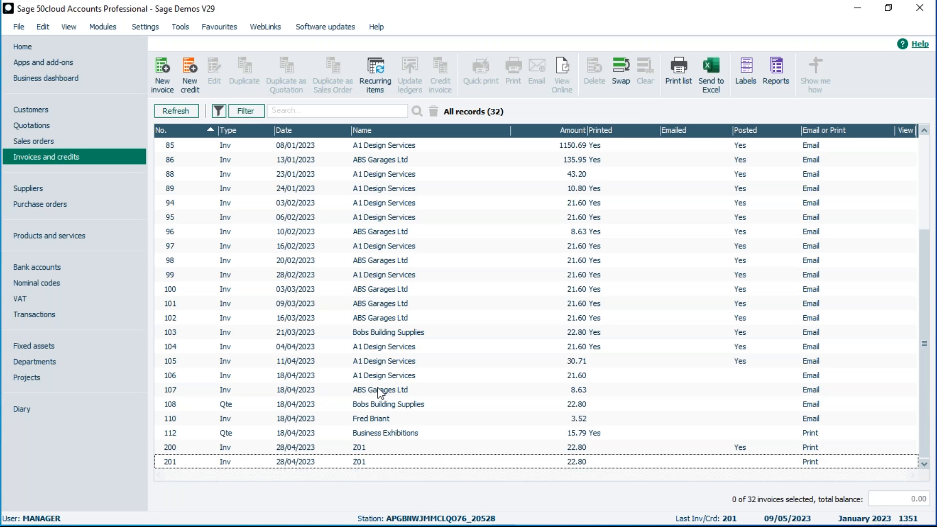
# - Open a customer receipt for bank account 1200 Bank Current Account
pyautogui.click(63, 264)
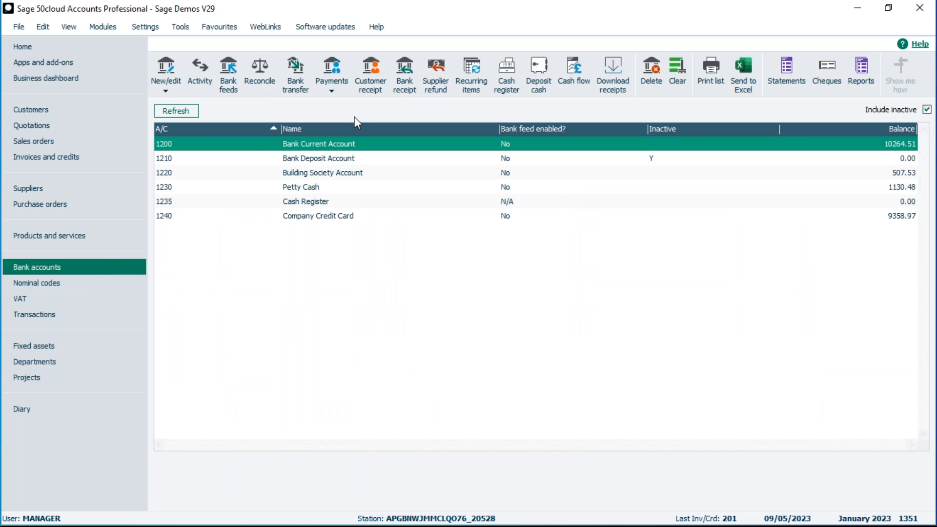
pyautogui.click(375, 92)
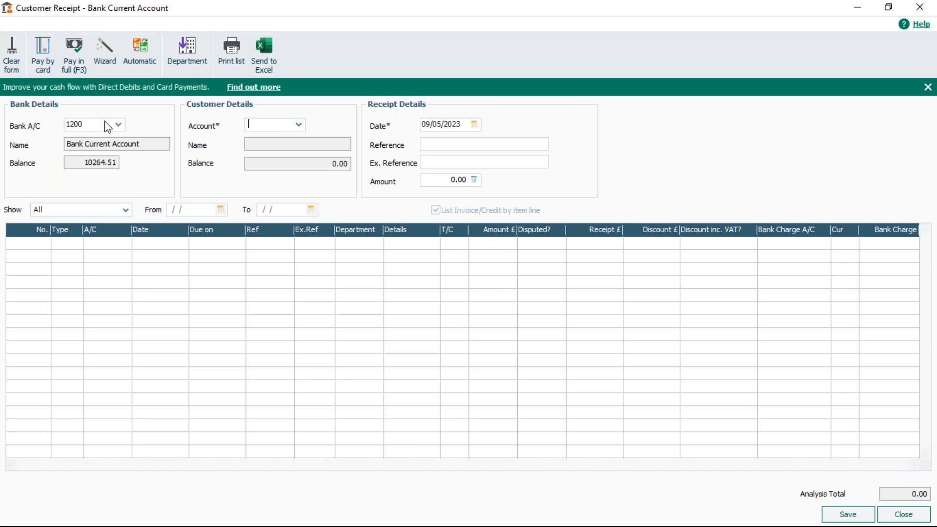
pyautogui.click(119, 125)
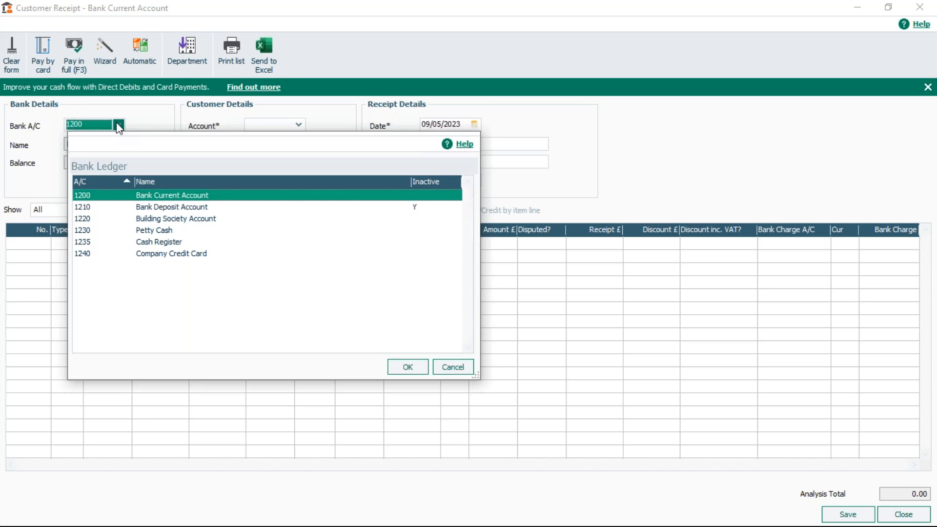
pyautogui.doubleClick(143, 197)
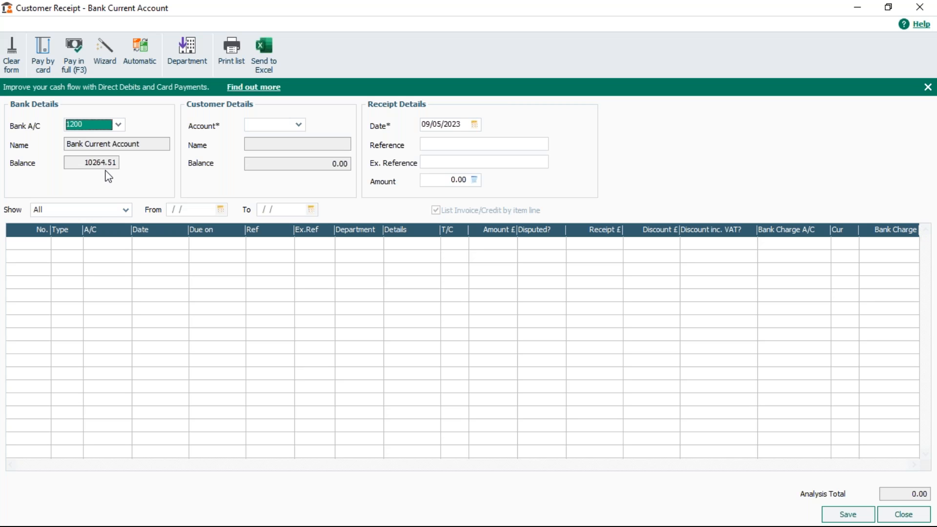
# - Select customer account Z1 Test for the receipt
pyautogui.click(300, 128)
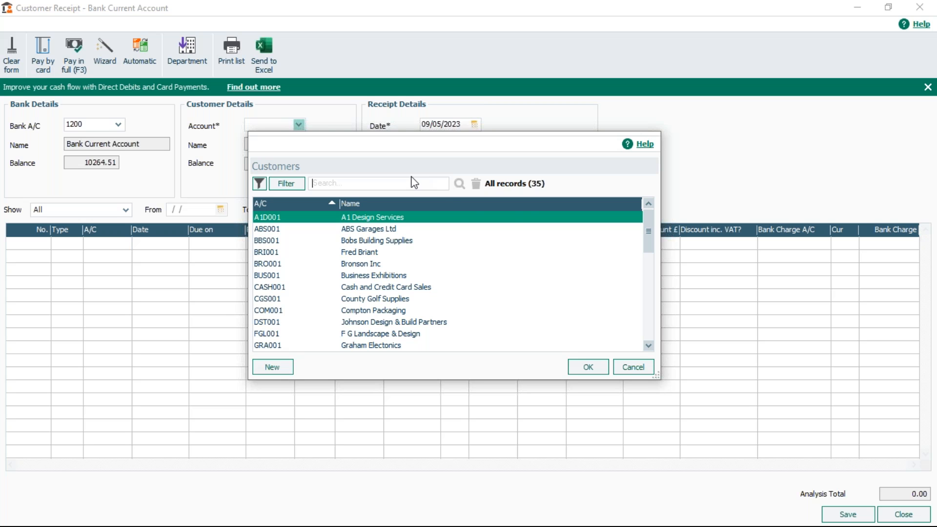
pyautogui.moveTo(645, 233); pyautogui.dragTo(648, 323)
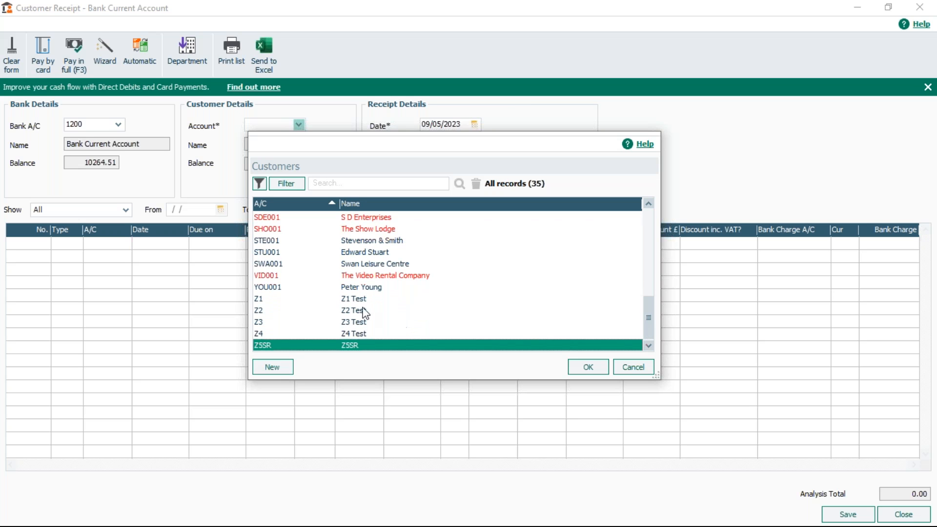
pyautogui.click(349, 299)
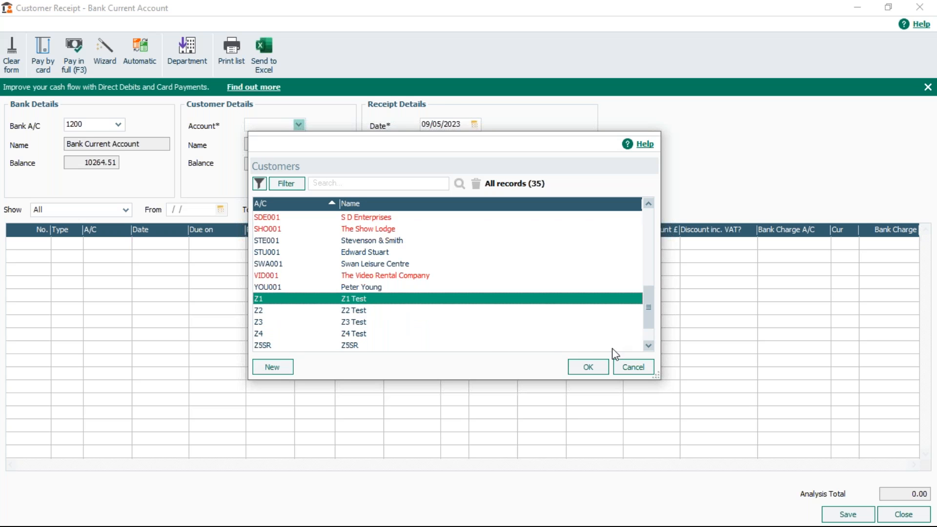
pyautogui.click(587, 366)
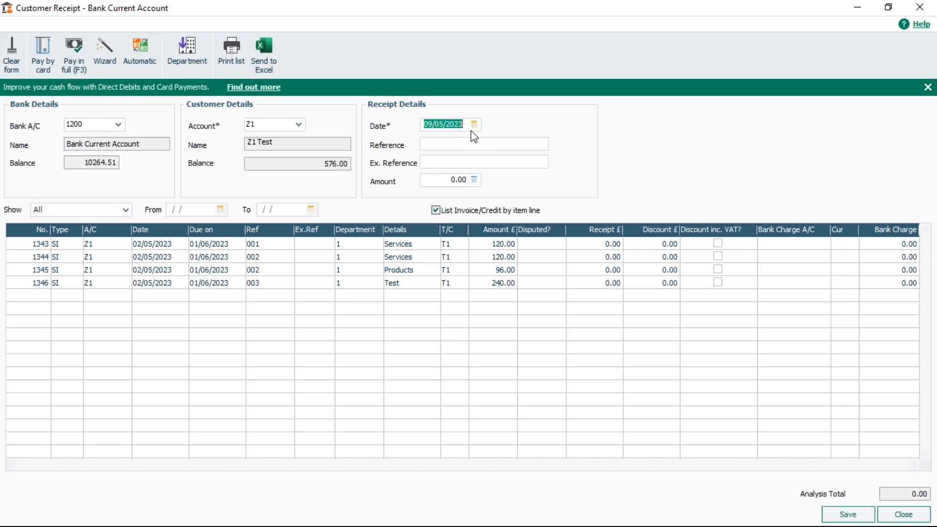
# - Examine the Show filter options and toggle listing invoices by item line off and back on
pyautogui.click(511, 143)
pyautogui.click(62, 214)
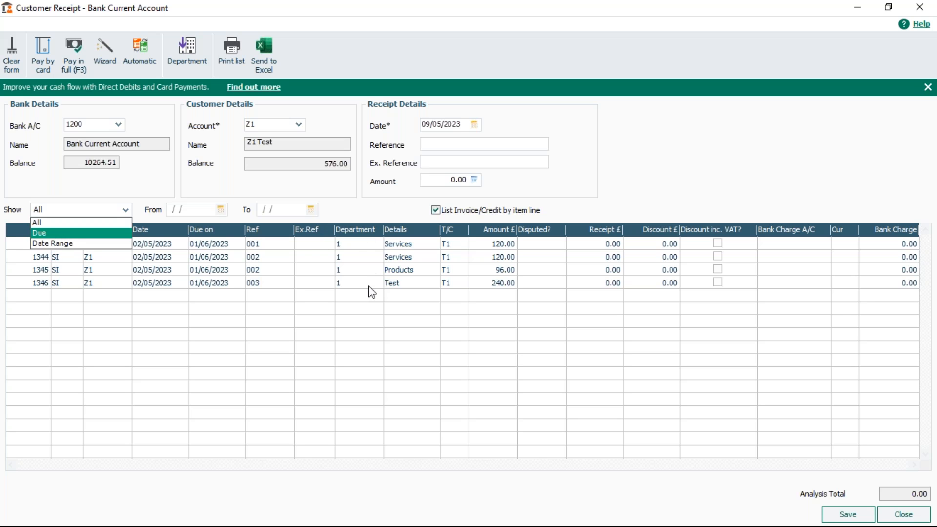
pyautogui.click(70, 224)
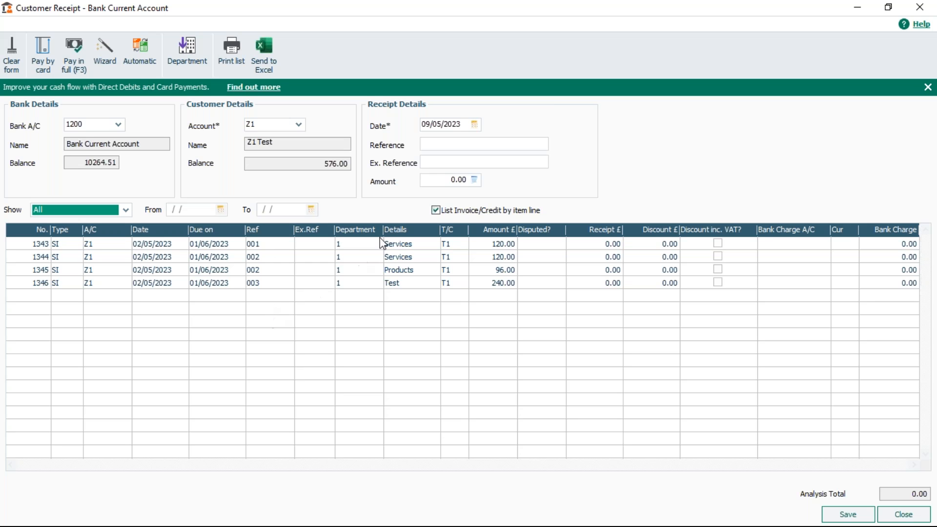
pyautogui.click(435, 211)
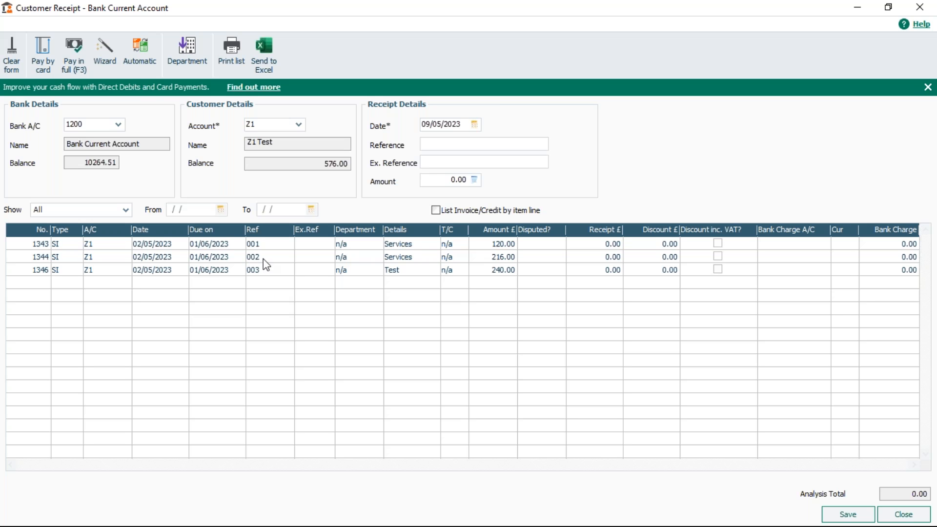
pyautogui.click(435, 210)
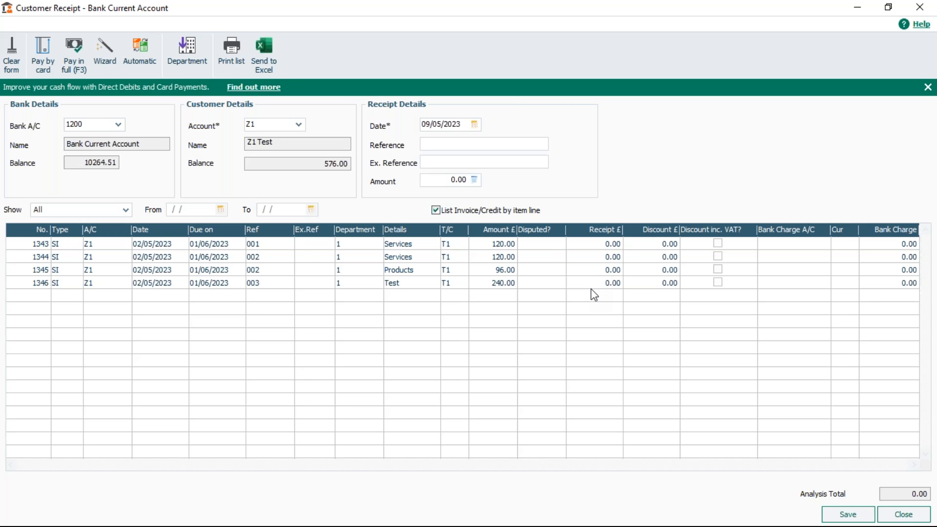
pyautogui.click(437, 210)
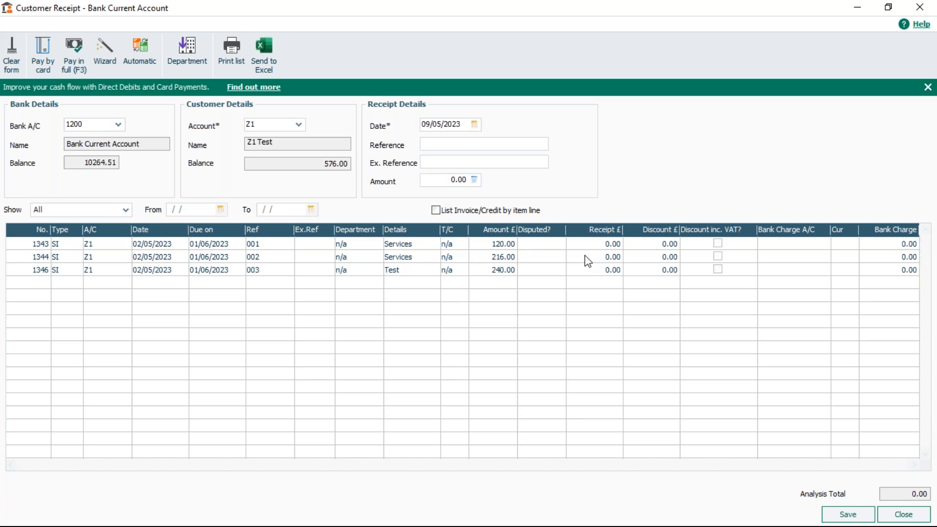
pyautogui.click(436, 210)
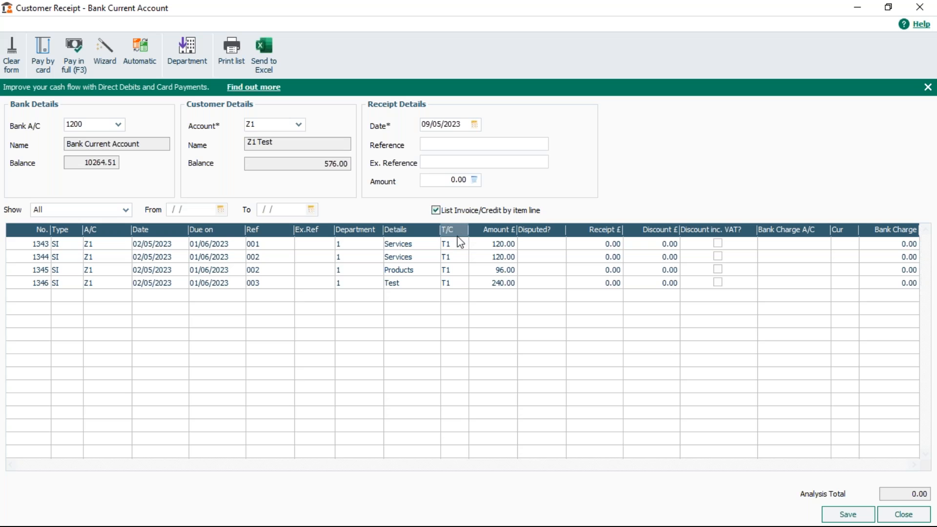
# - Enter a receipt of 120 against invoice line 1343
pyautogui.click(606, 246)
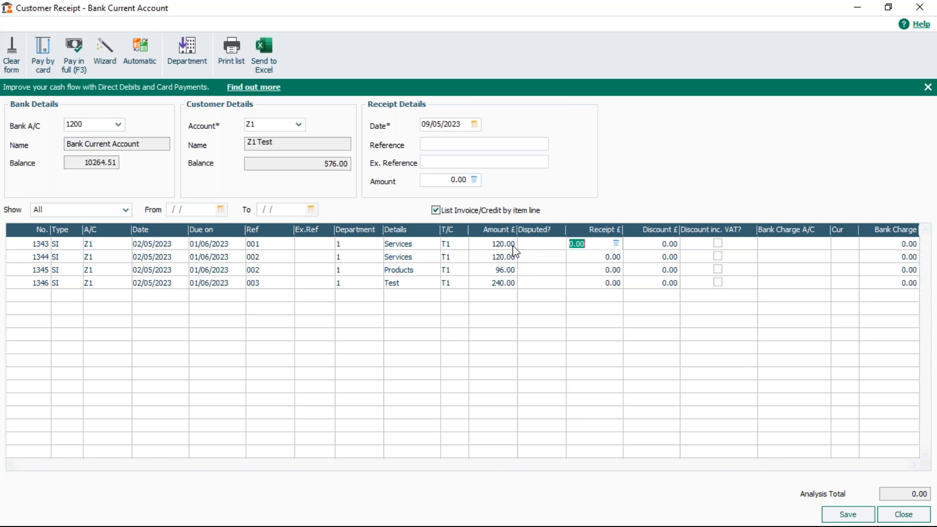
pyautogui.write('120')
pyautogui.press('Tab')
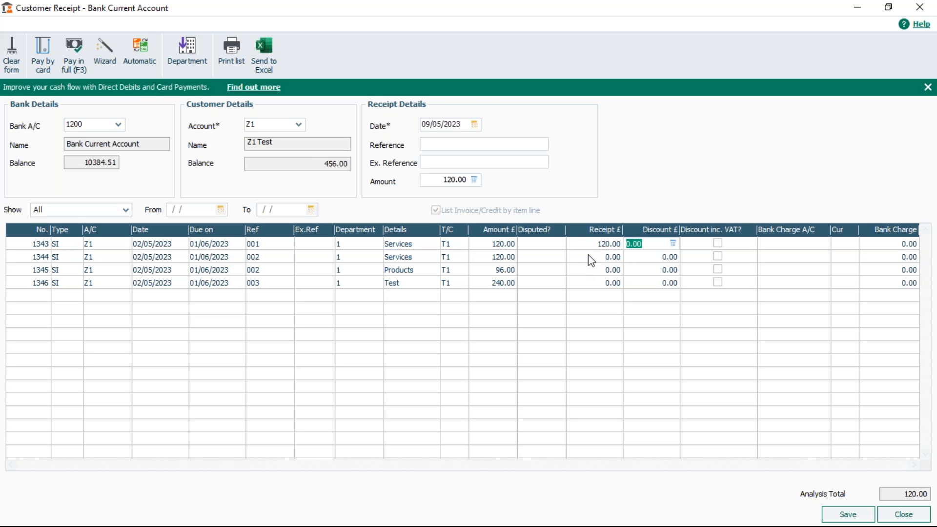
# - Enter a part receipt of 75 against invoice line 1344
pyautogui.click(589, 255)
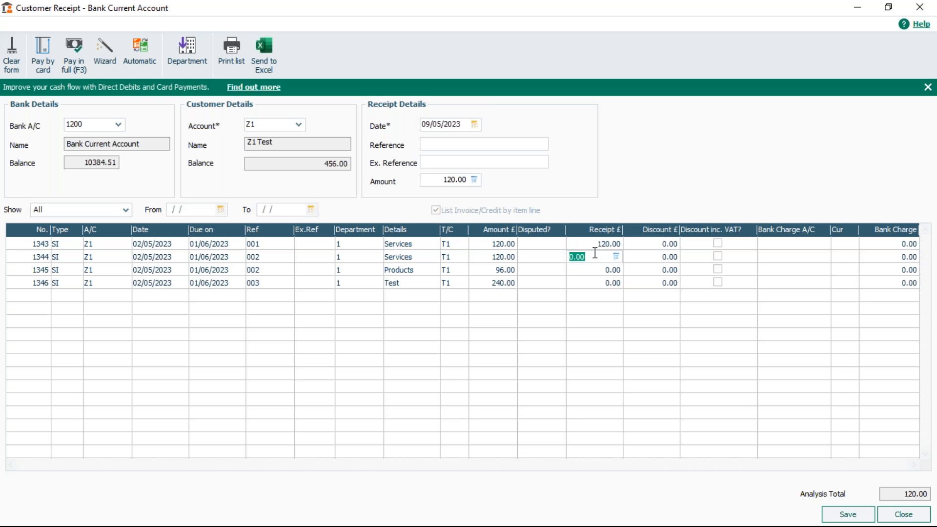
pyautogui.write('75')
pyautogui.press('Tab')
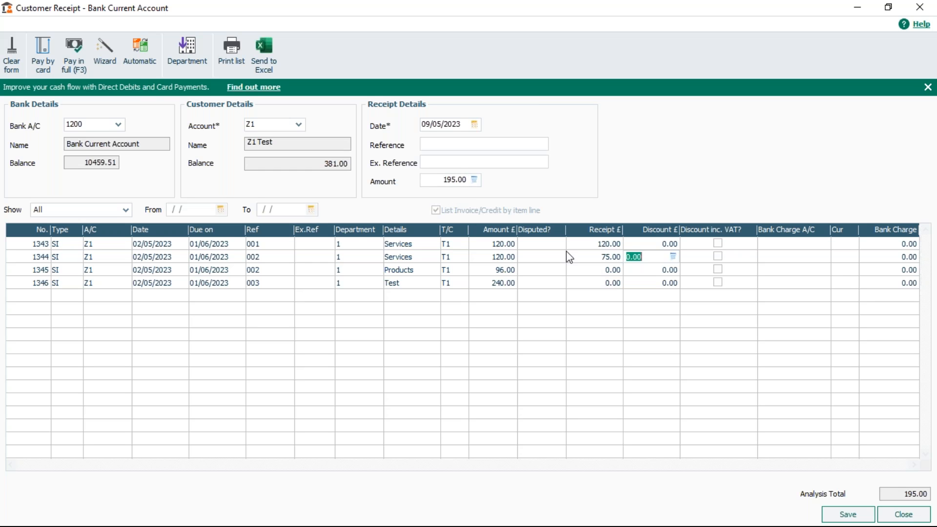
# - Pay invoice line 1345 in full
pyautogui.click(594, 259)
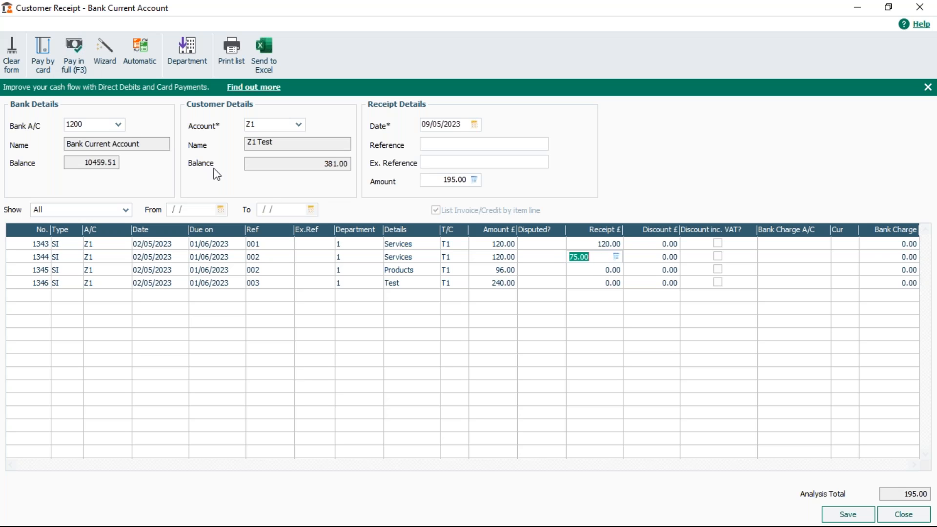
pyautogui.click(596, 272)
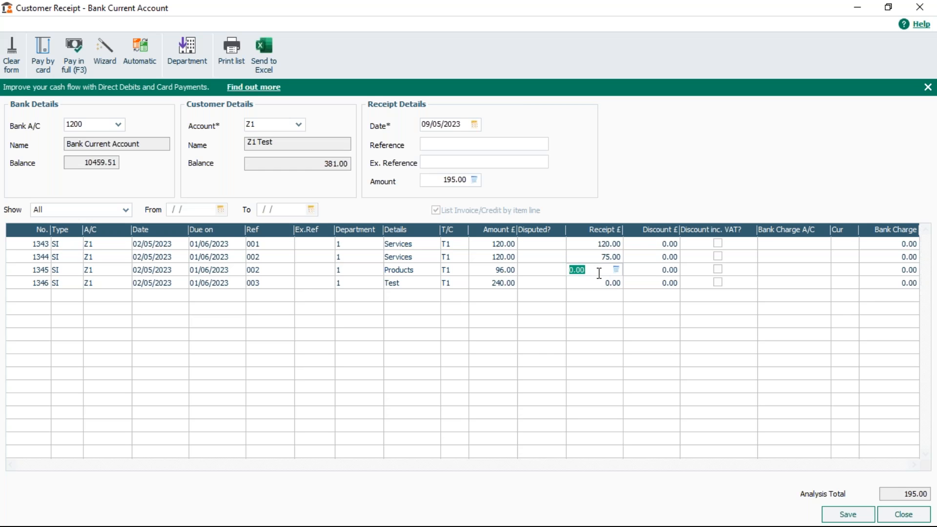
pyautogui.press('F3')
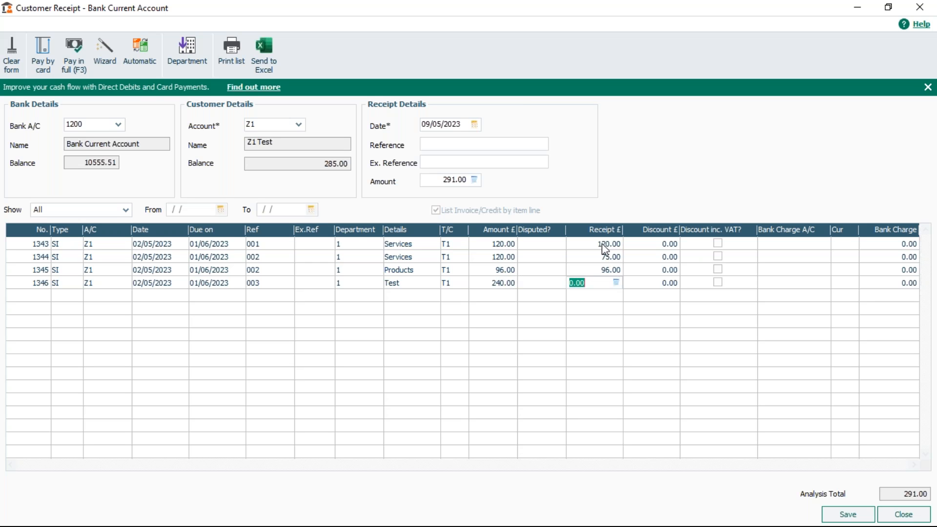
# - Clear the customer receipt form, discarding the entered allocations
pyautogui.click(601, 269)
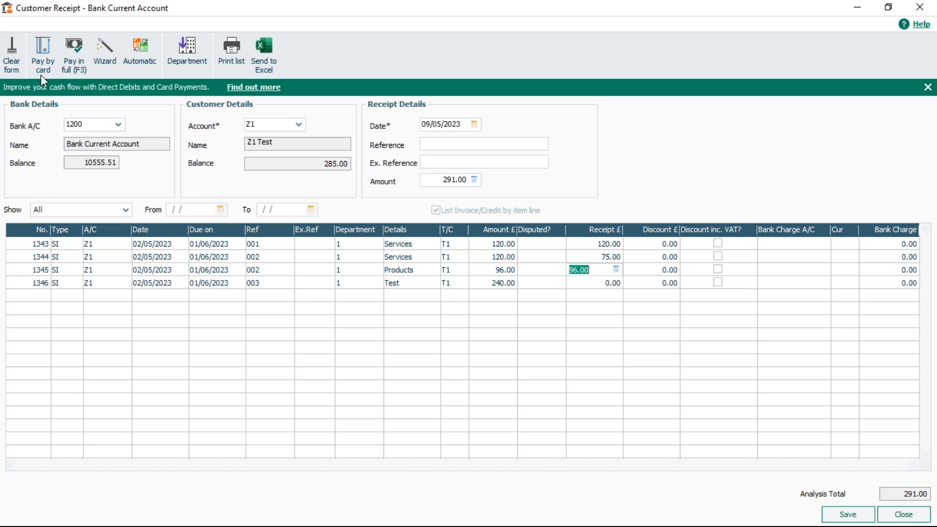
pyautogui.click(11, 50)
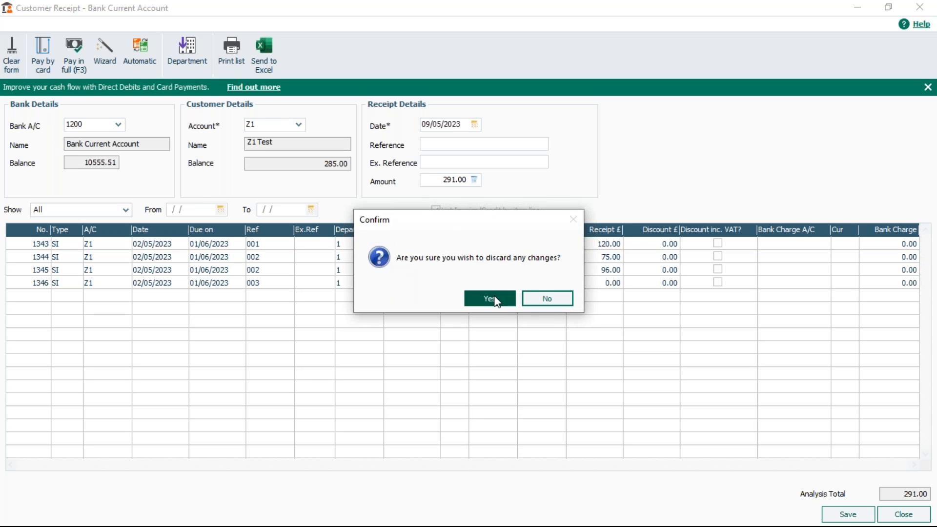
pyautogui.click(490, 298)
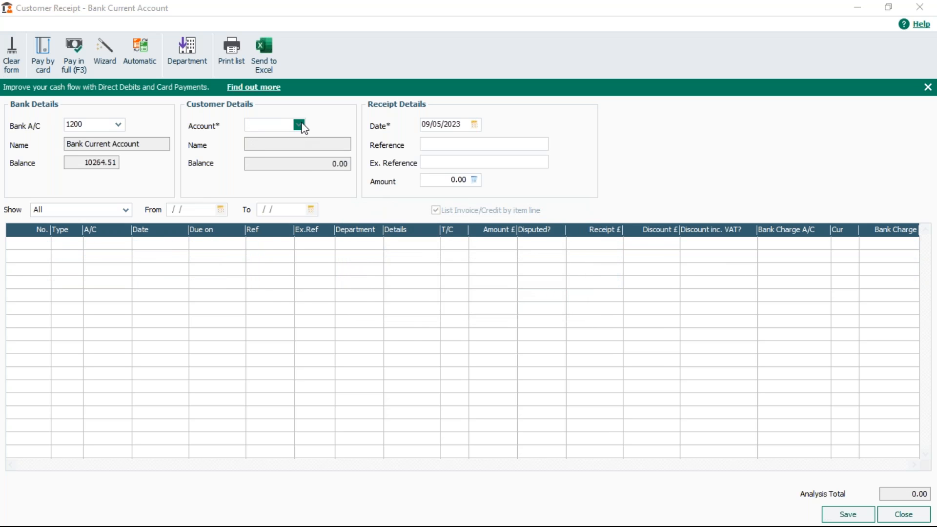
# - Select customer account Z1 Test for the receipt
pyautogui.click(299, 125)
pyautogui.write('z')
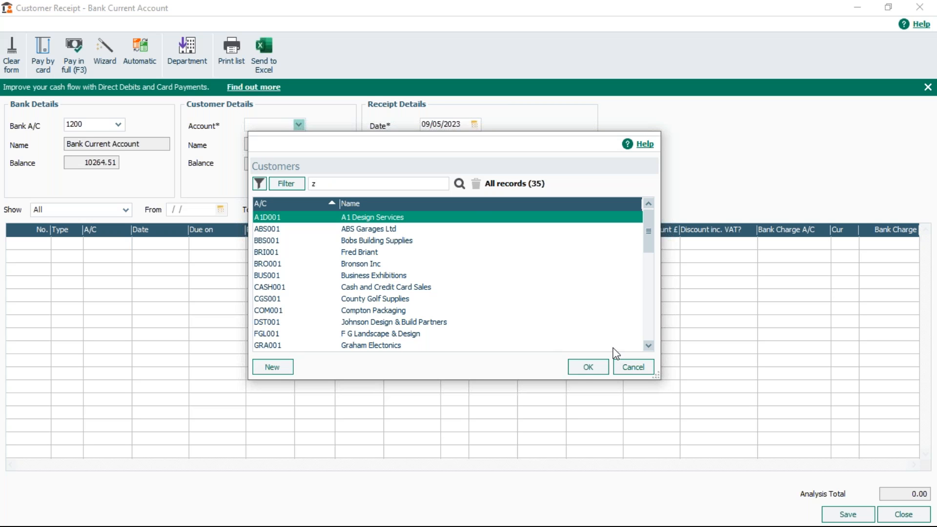
pyautogui.press('BackSpace')
pyautogui.moveTo(648, 229); pyautogui.dragTo(651, 341)
pyautogui.click(261, 299)
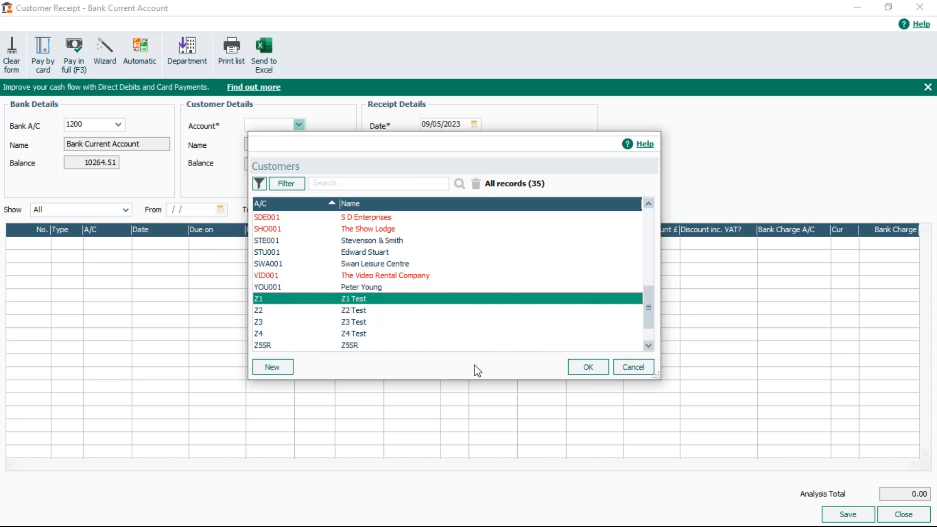
pyautogui.click(601, 373)
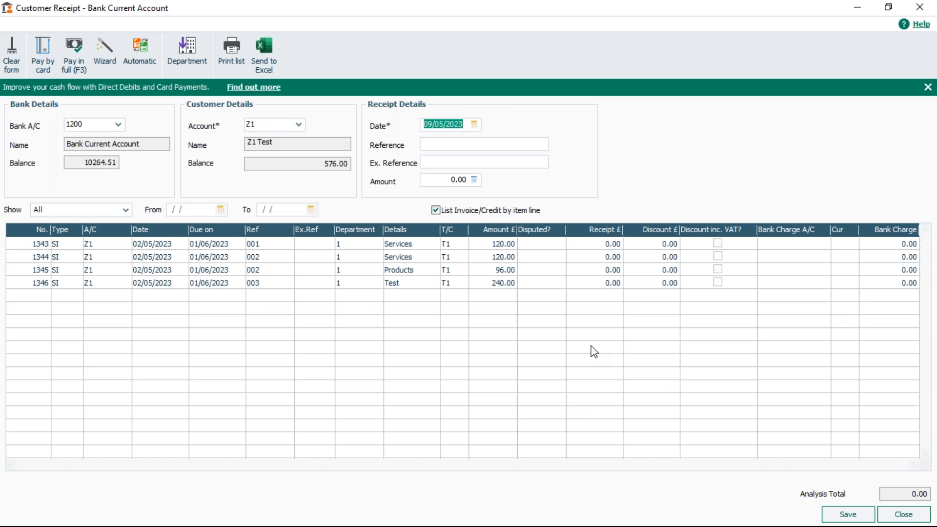
# - Set the receipt amount to 240 and allocate it automatically against the invoice lines
pyautogui.click(445, 181)
pyautogui.doubleClick(446, 181)
pyautogui.write('240')
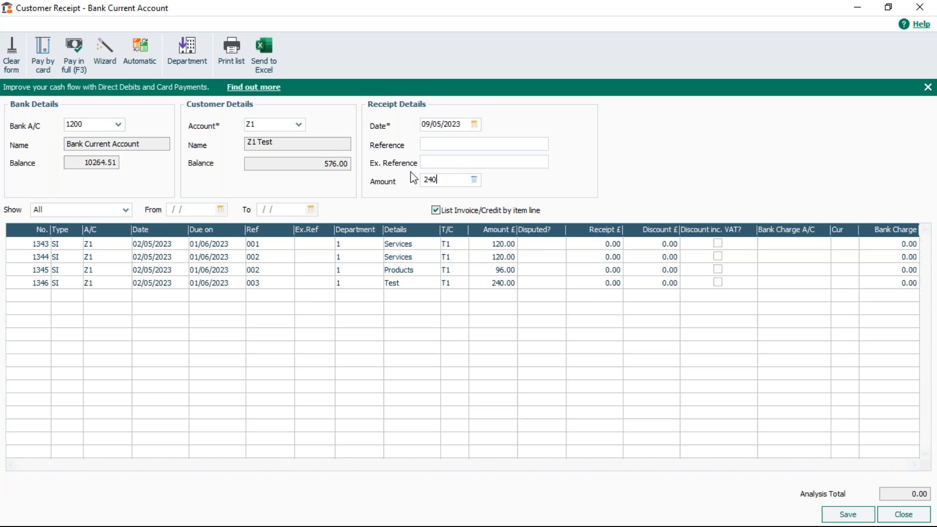
pyautogui.click(140, 48)
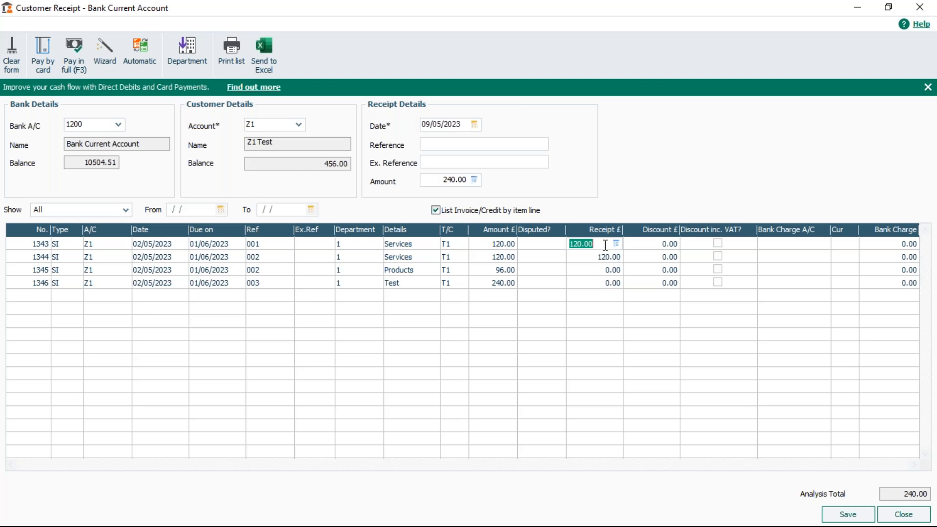
# - Look over the Payments and Receipts wizard options, cancel it, and save the 240 receipt
pyautogui.click(100, 48)
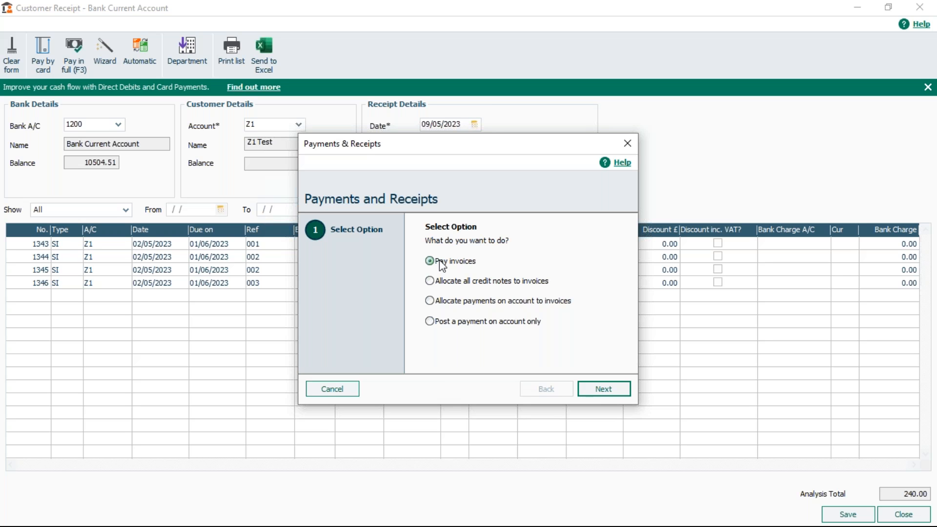
pyautogui.click(341, 389)
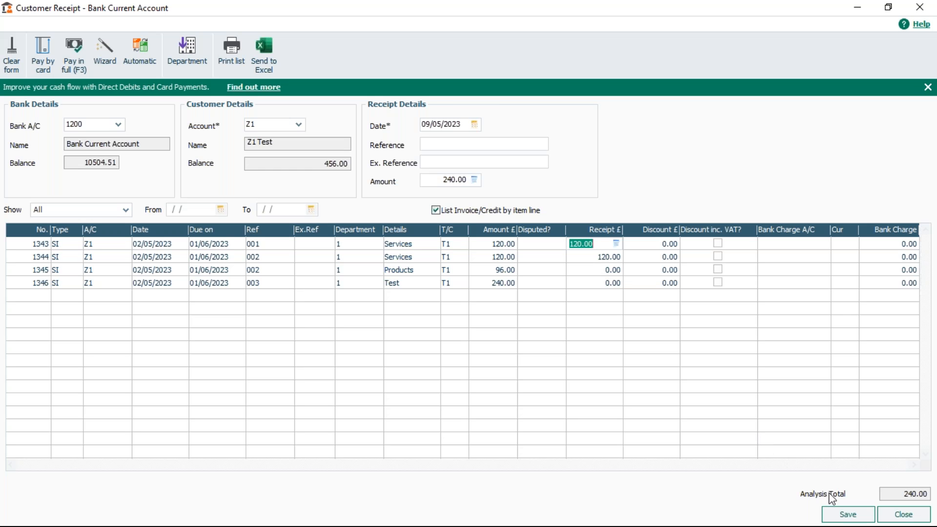
pyautogui.click(848, 518)
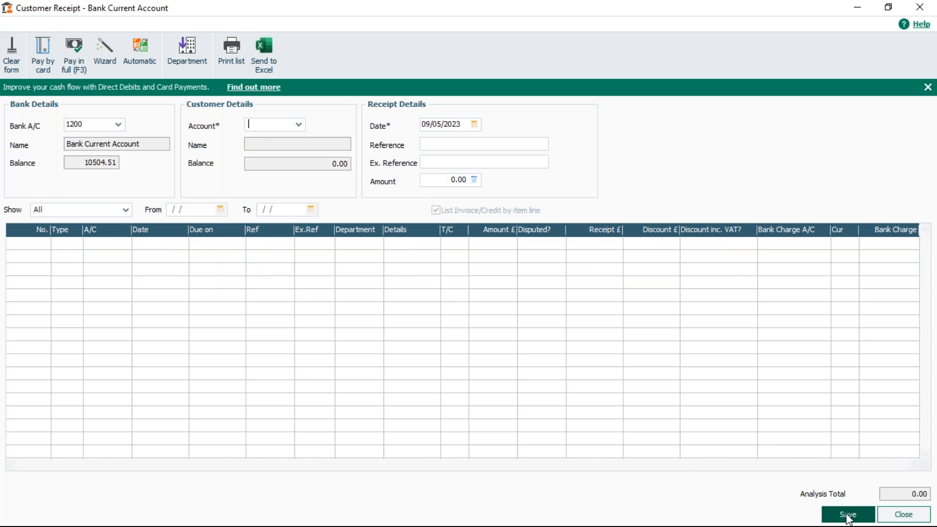
# - Reload customer Z1 Test to review its remaining outstanding invoice lines
pyautogui.click(300, 125)
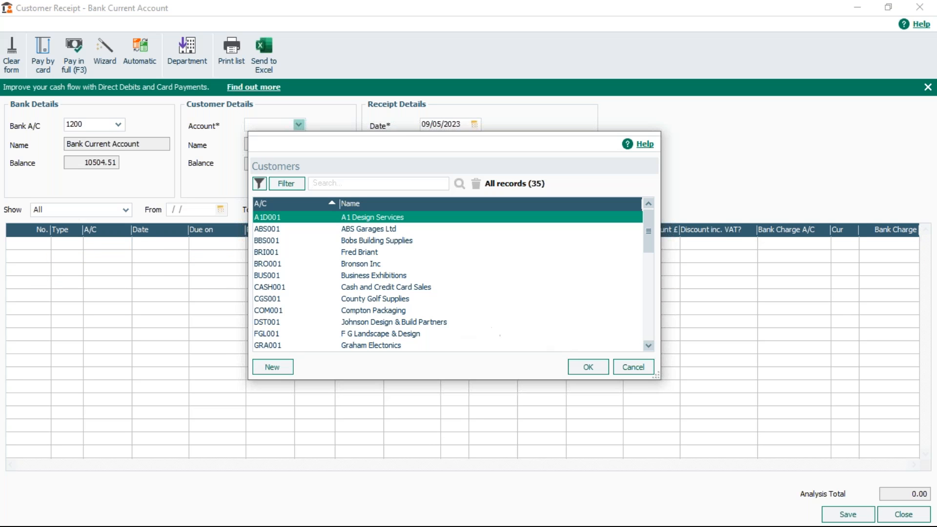
pyautogui.moveTo(648, 237); pyautogui.dragTo(648, 315)
pyautogui.click(418, 345)
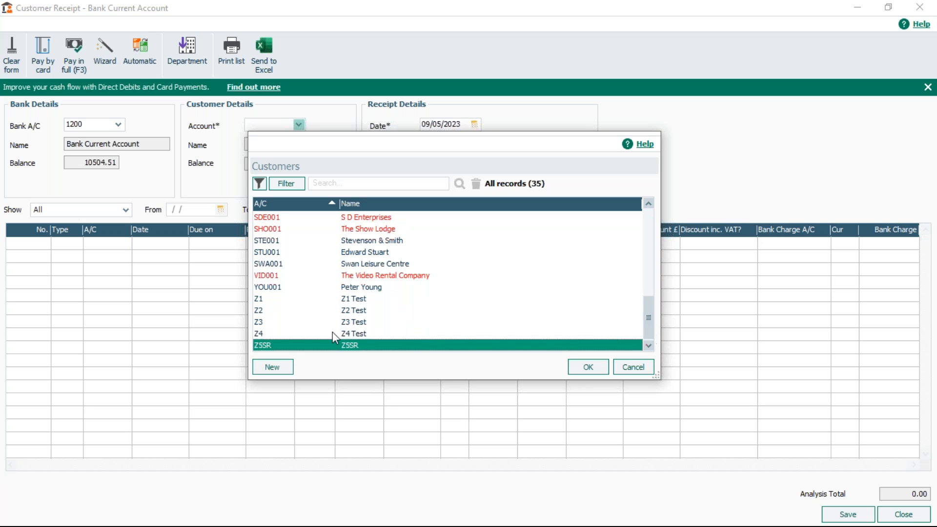
pyautogui.click(353, 299)
pyautogui.click(588, 367)
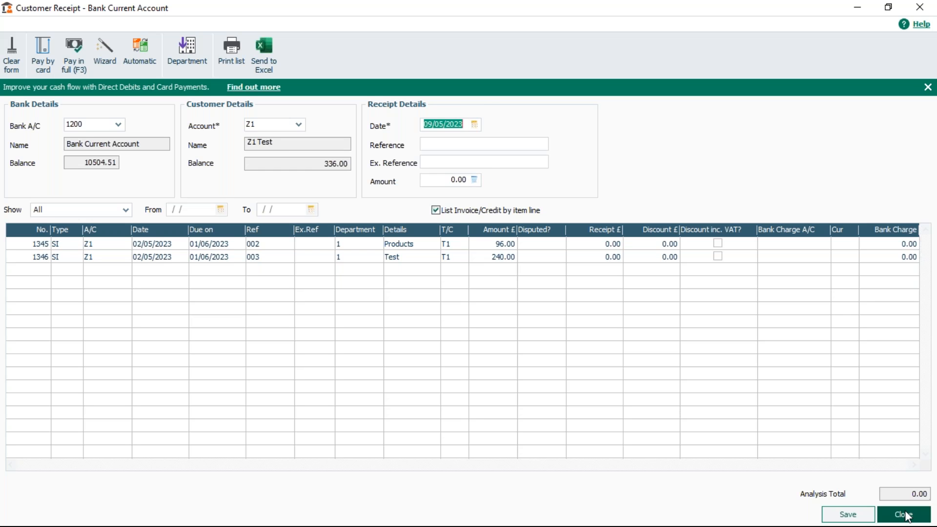
# - Post a 100 payment on account for customer Z2 Test with reference Deposit
pyautogui.click(298, 126)
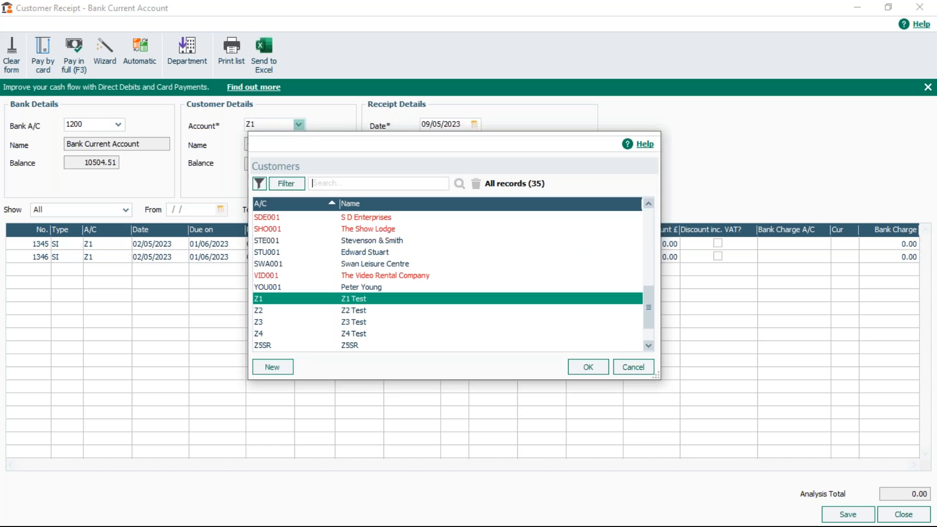
pyautogui.click(342, 310)
pyautogui.click(570, 368)
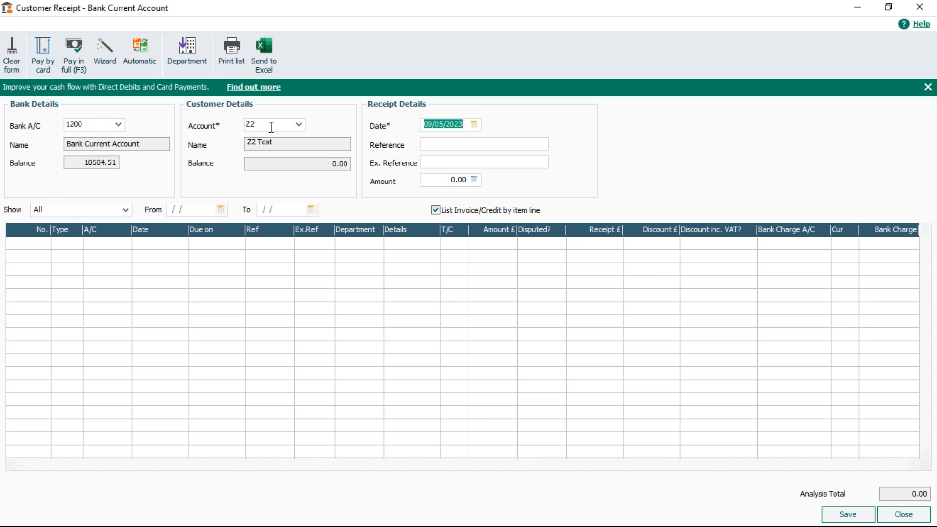
pyautogui.click(489, 144)
pyautogui.write('Dep')
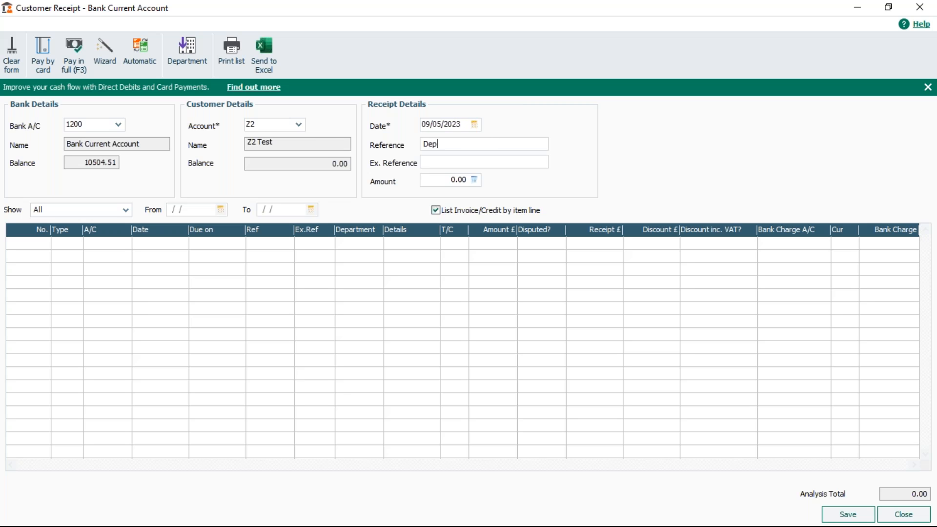
pyautogui.write('osit')
pyautogui.click(445, 180)
pyautogui.write('10')
pyautogui.click(849, 515)
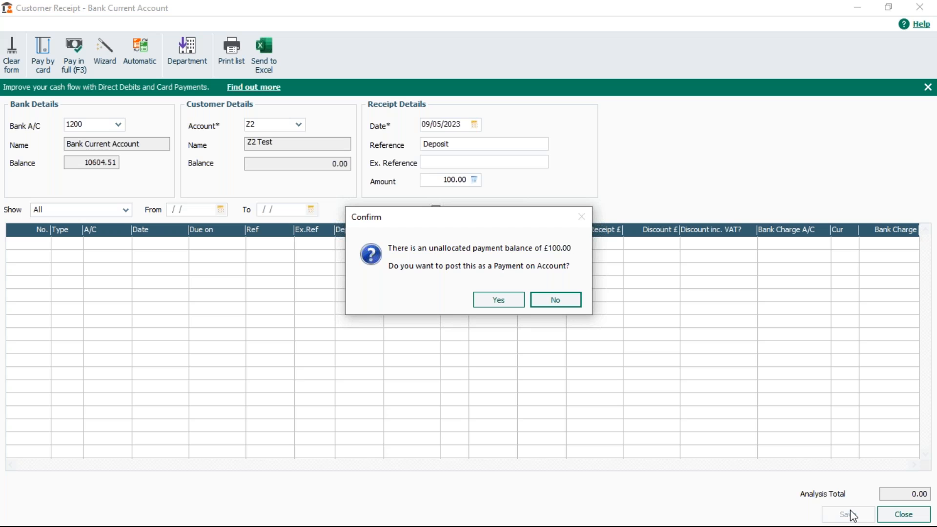
pyautogui.click(498, 301)
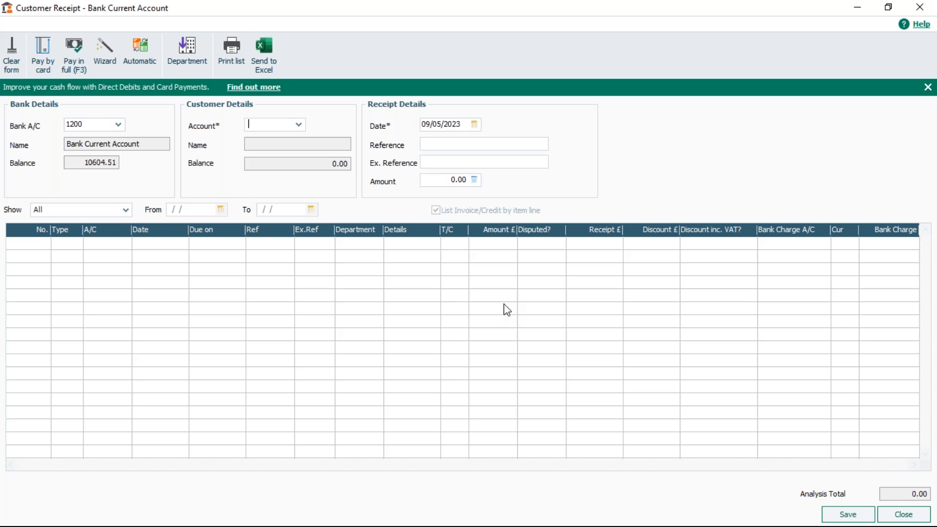
# - Close the receipt window and select customer Z2 Test in the Customers list
pyautogui.click(899, 515)
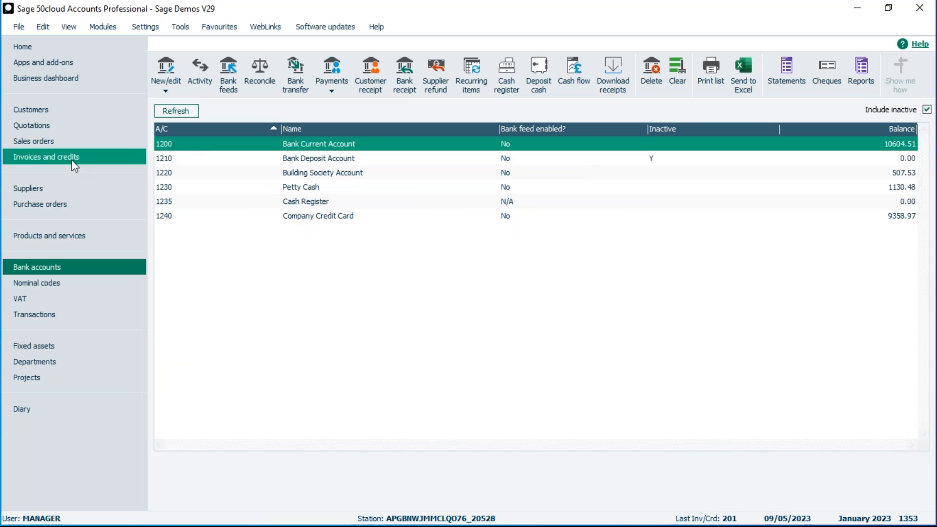
pyautogui.click(61, 109)
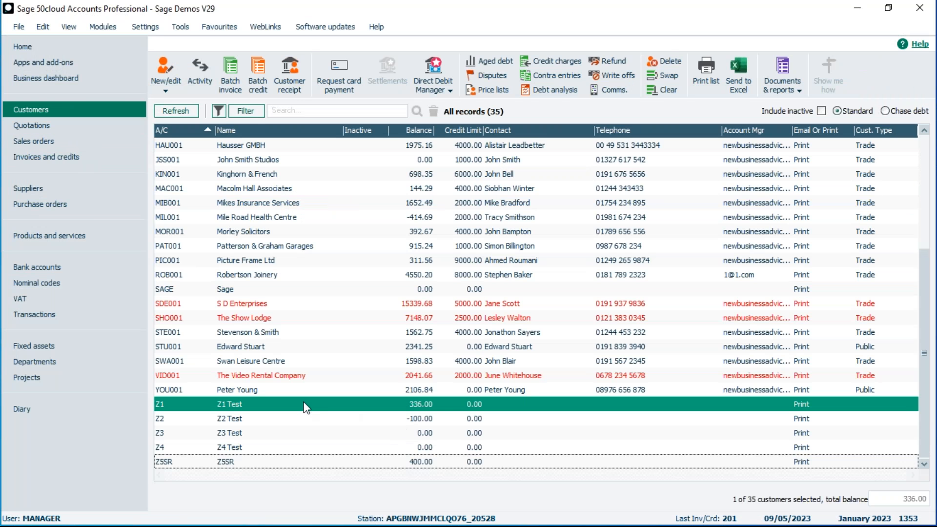
pyautogui.click(316, 418)
pyautogui.click(409, 404)
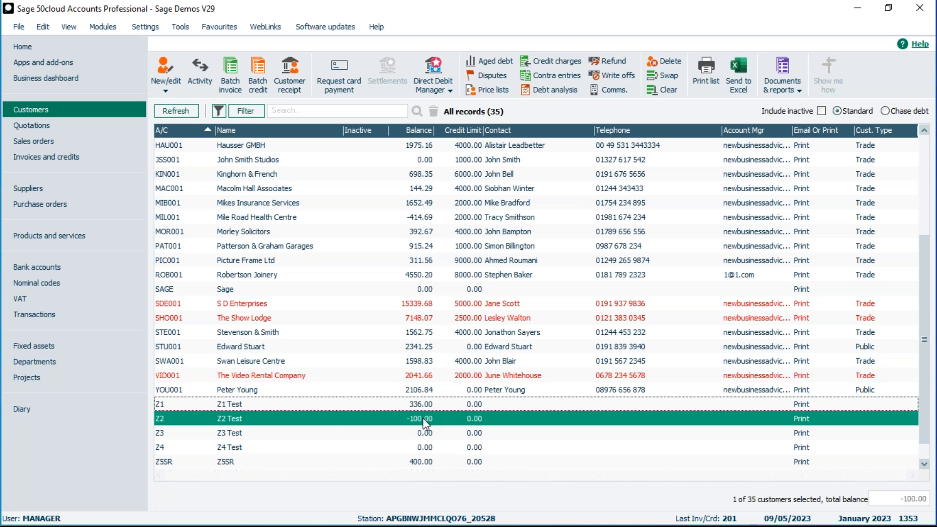
# - Enter a batch invoice for Z2 with reference 006, details Services and net amount 100
pyautogui.click(230, 67)
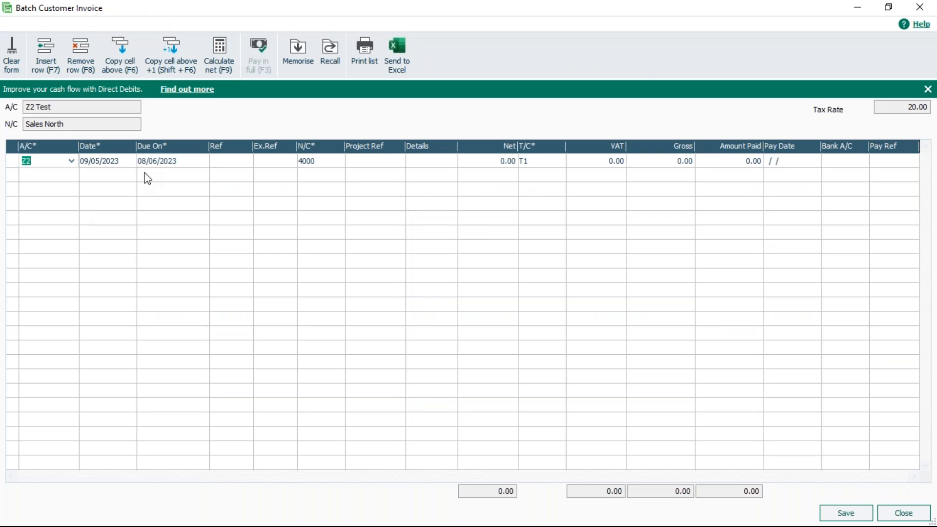
pyautogui.click(236, 162)
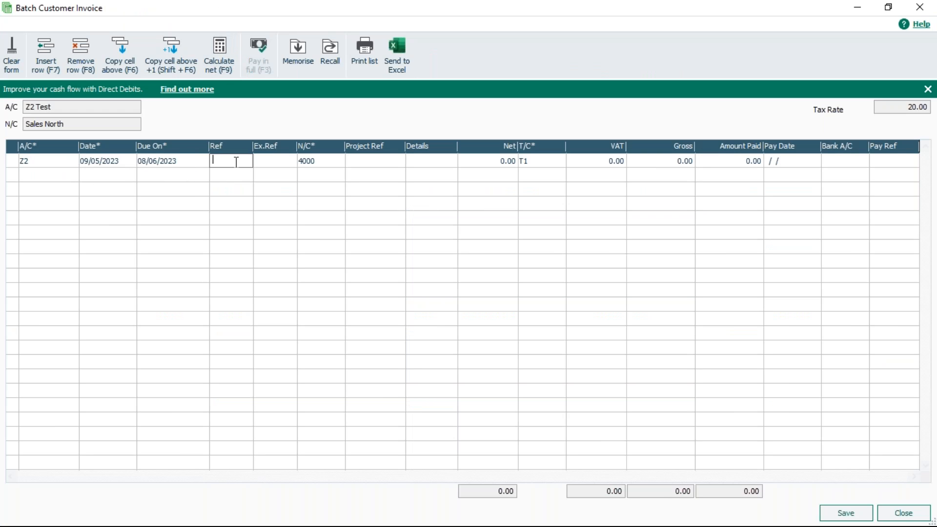
pyautogui.write('006')
pyautogui.press('Tab')
pyautogui.press('Tab')
pyautogui.press('Tab')
pyautogui.press('Tab')
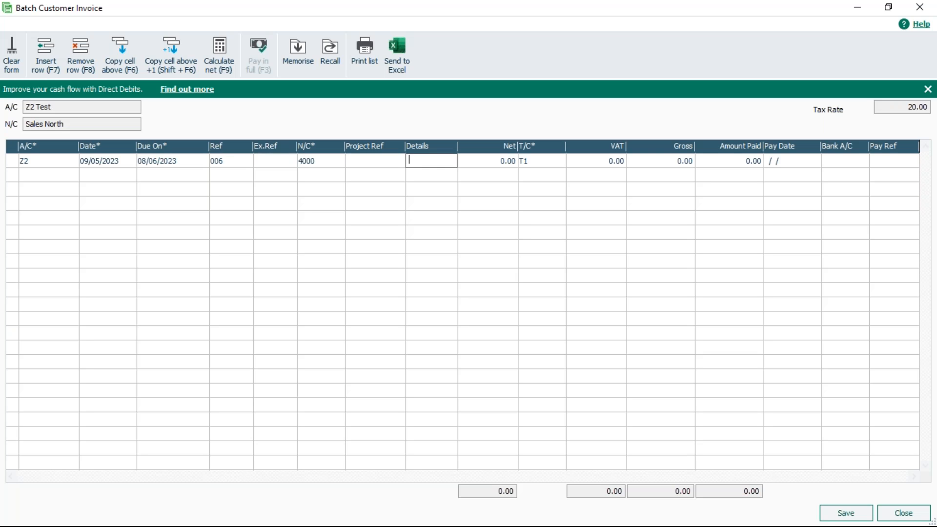
pyautogui.write('Services')
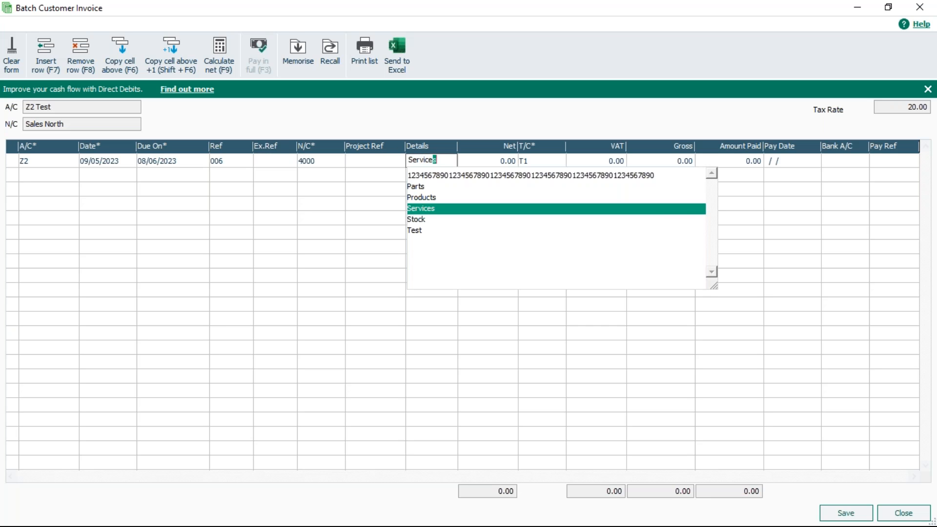
pyautogui.press('Tab')
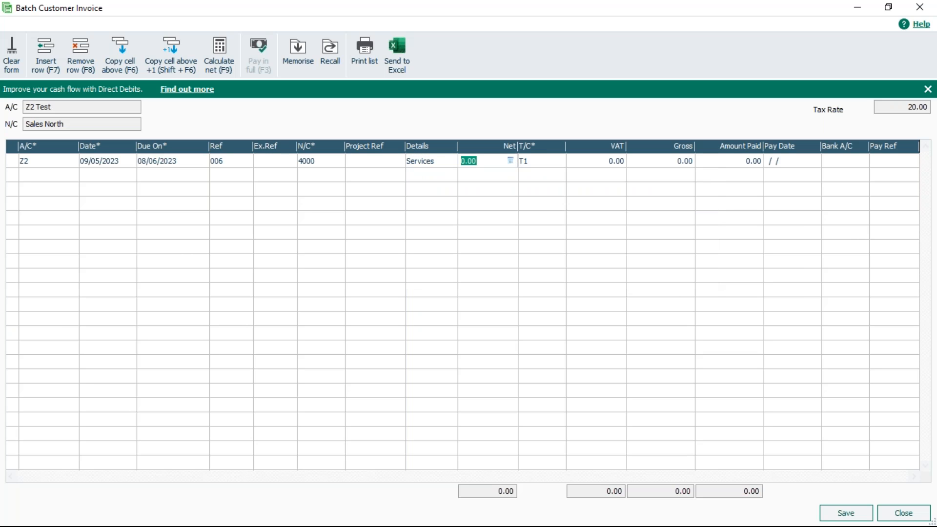
pyautogui.write('100')
pyautogui.press('Tab')
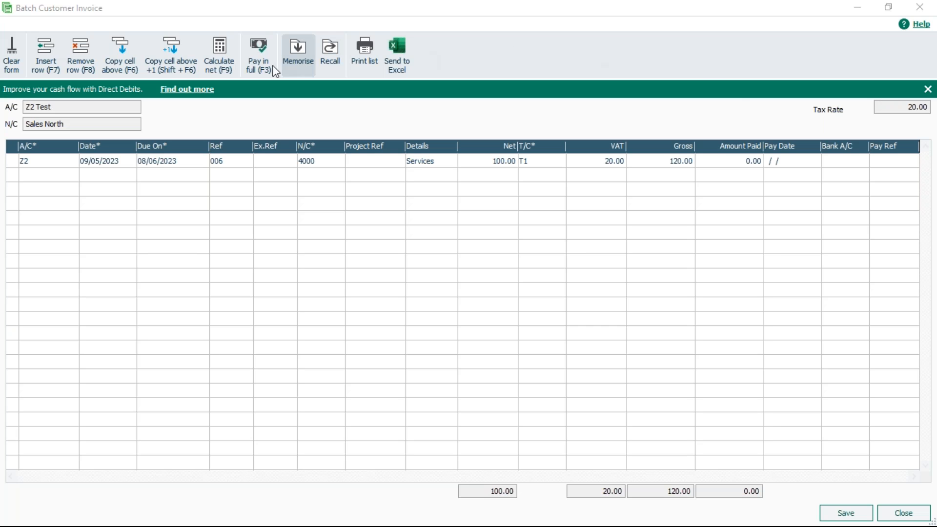
# - Recalculate the net so the invoice totals 100 gross, then save and close the batch invoice
pyautogui.click(216, 51)
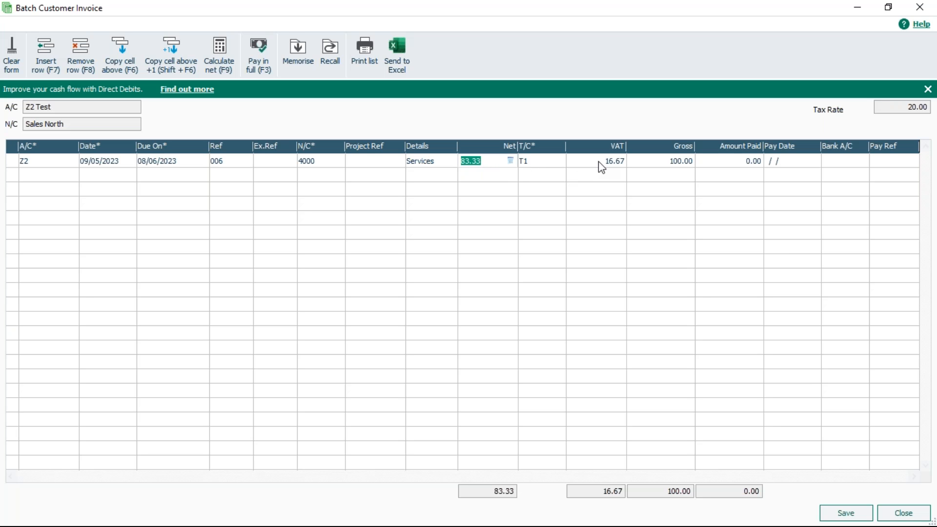
pyautogui.click(846, 512)
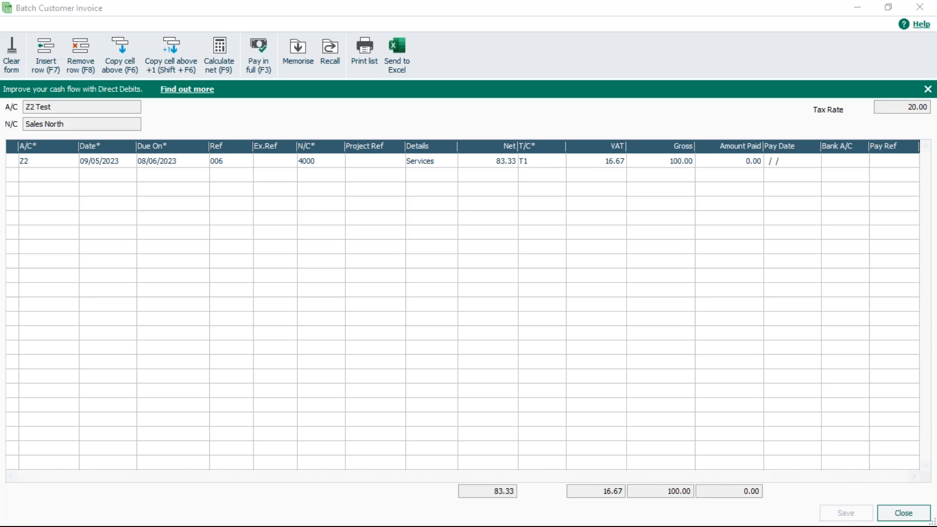
pyautogui.click(903, 513)
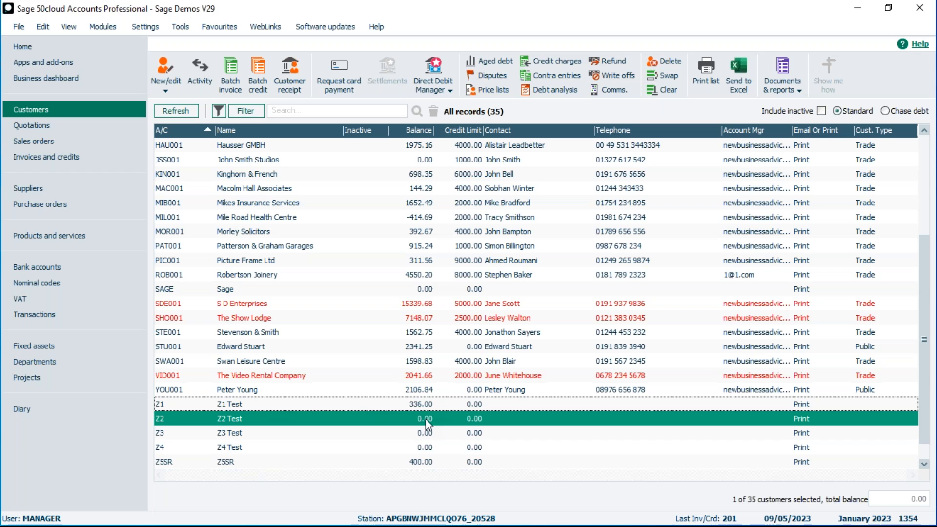
# - Open Z2 Test's activity and inspect the payment on account and the invoice transactions
pyautogui.click(204, 68)
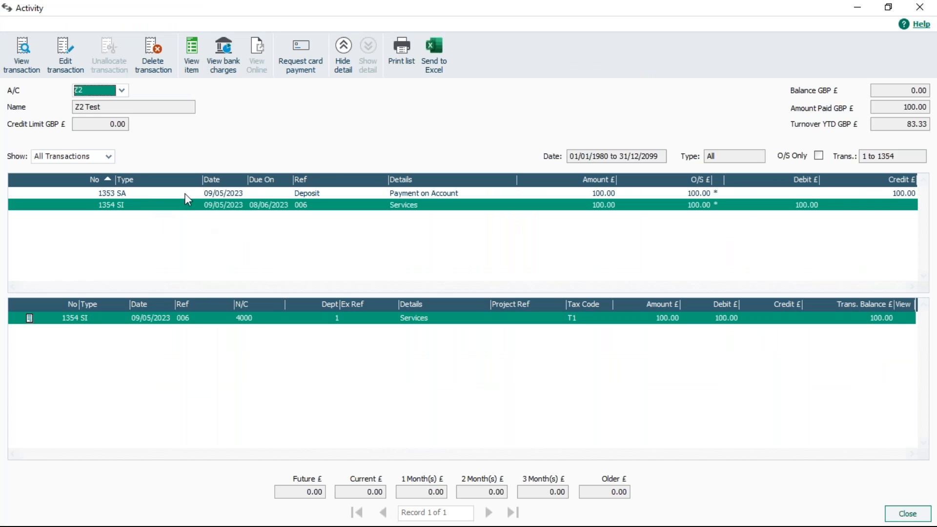
pyautogui.click(467, 194)
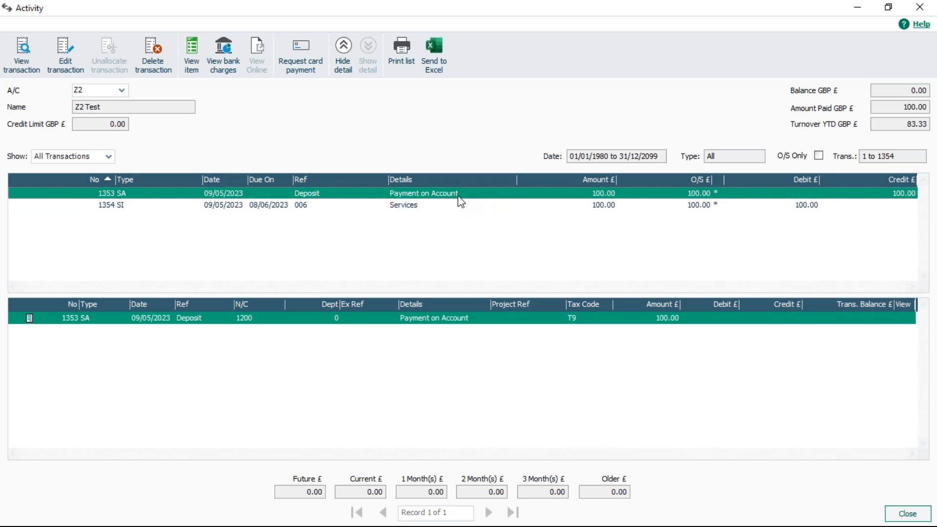
pyautogui.click(234, 208)
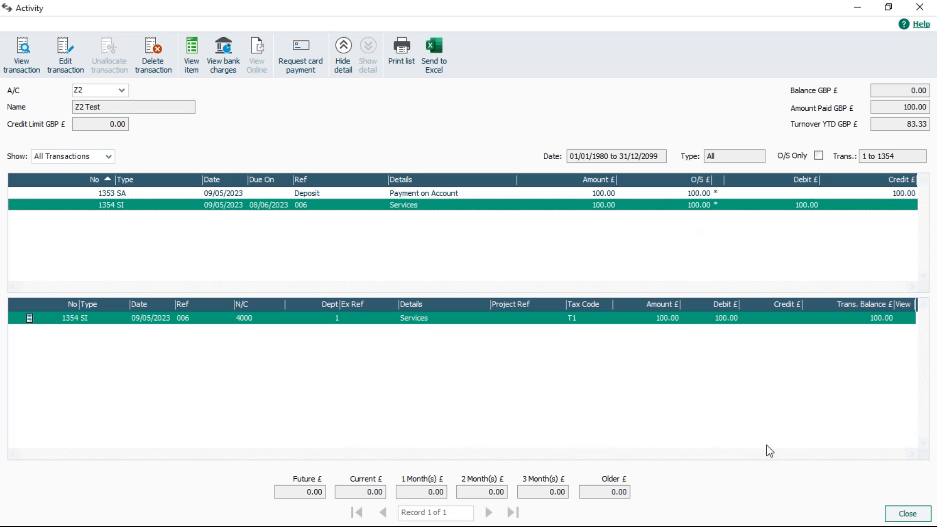
# - Close the activity window and open a new customer receipt for account Z2 Test
pyautogui.click(906, 513)
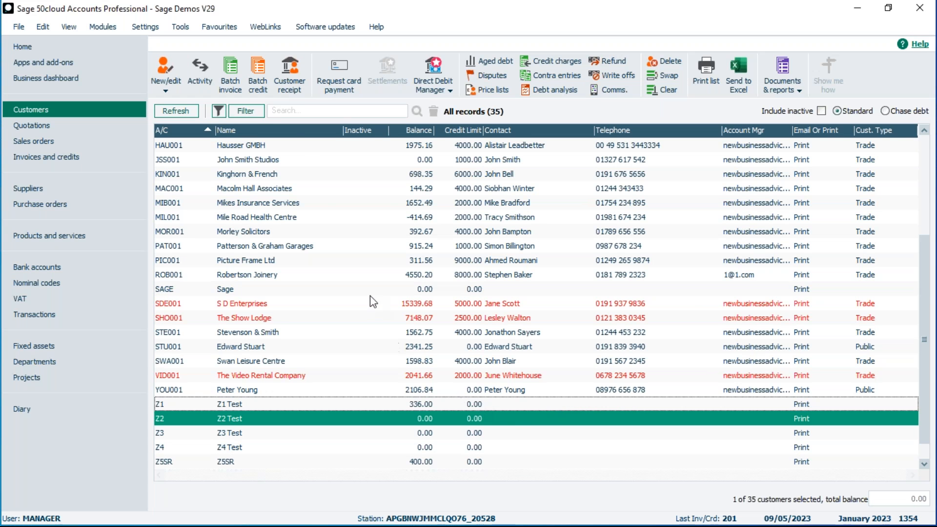
pyautogui.click(291, 72)
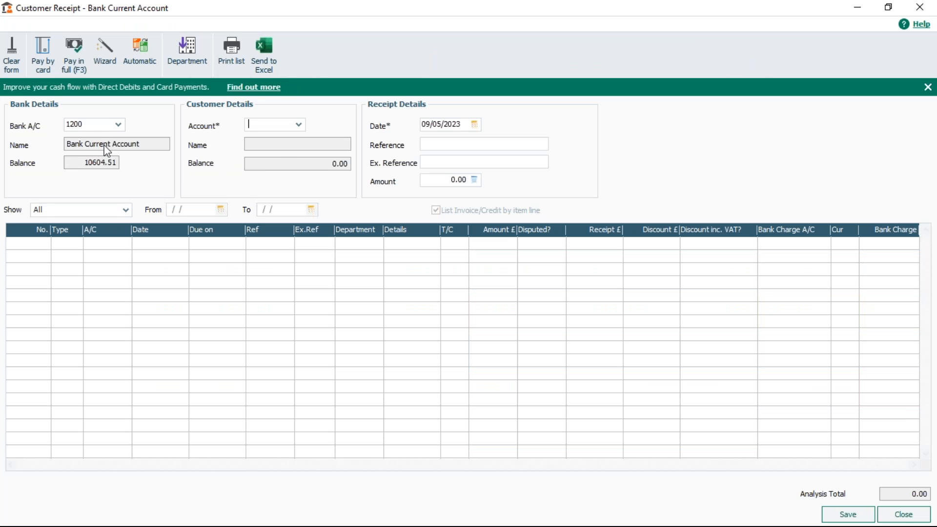
pyautogui.click(298, 125)
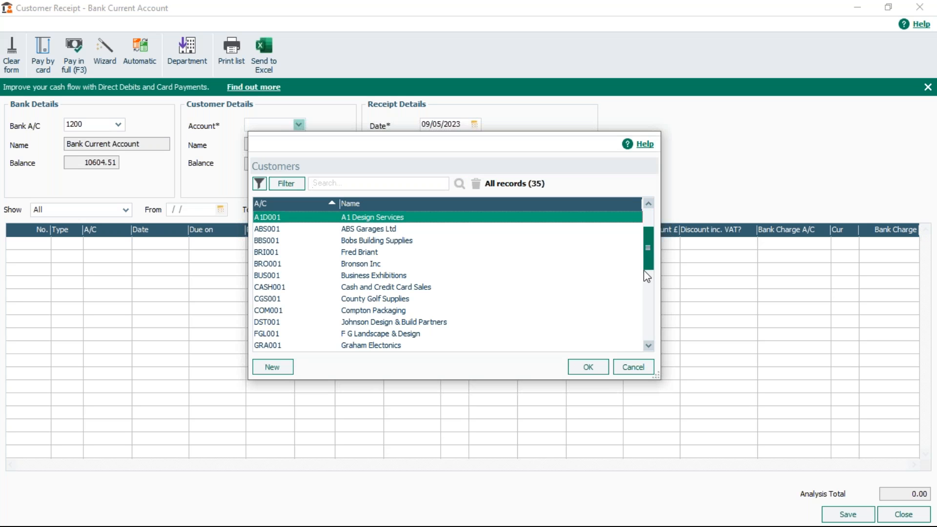
pyautogui.moveTo(646, 242); pyautogui.dragTo(646, 341)
pyautogui.click(350, 312)
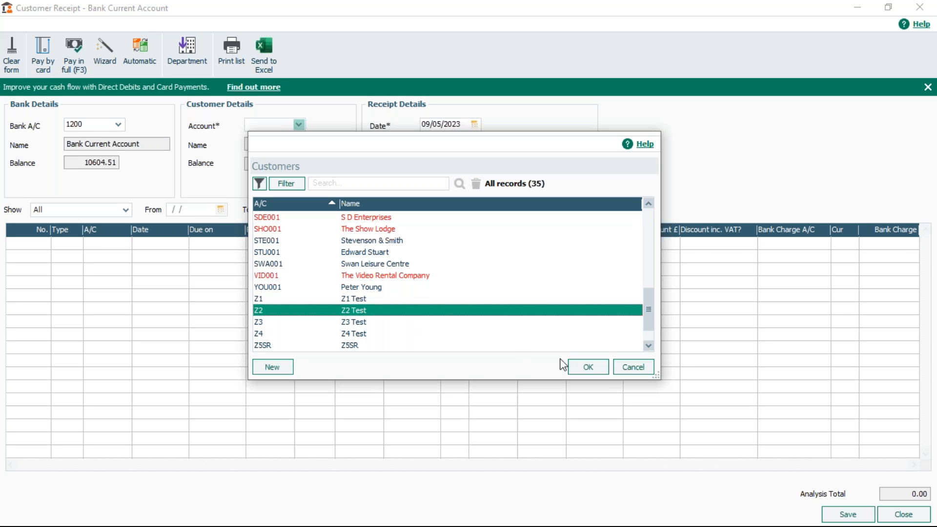
pyautogui.click(586, 367)
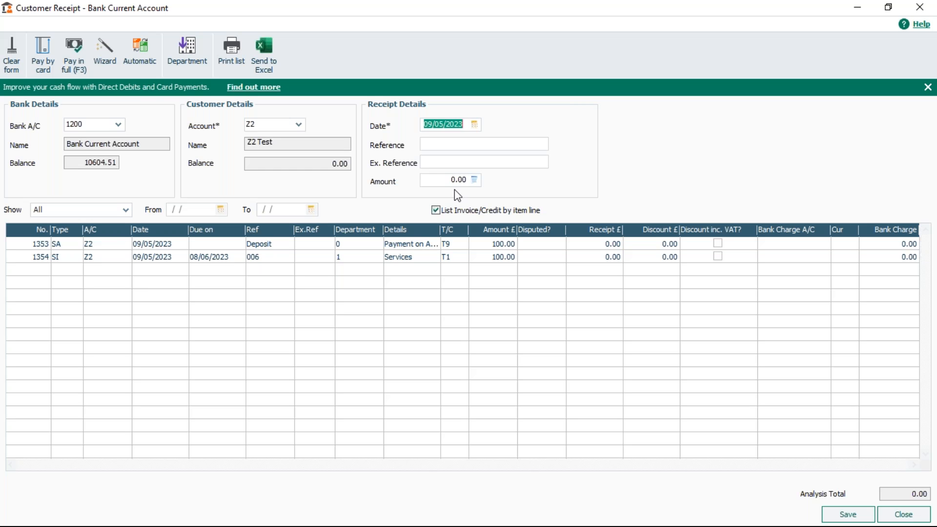
# - Allocate Z2's payment on account against invoice 006 by paying both lines in full, then save the receipt
pyautogui.click(594, 246)
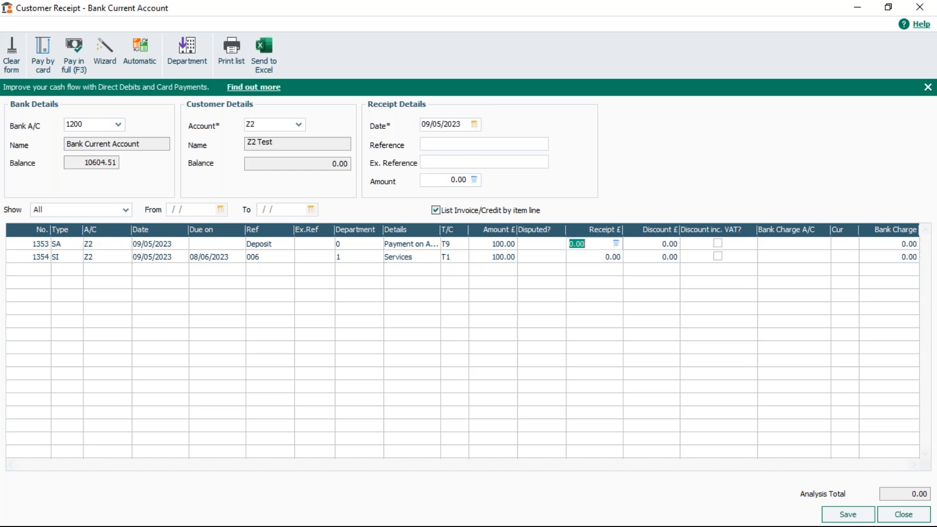
pyautogui.click(72, 52)
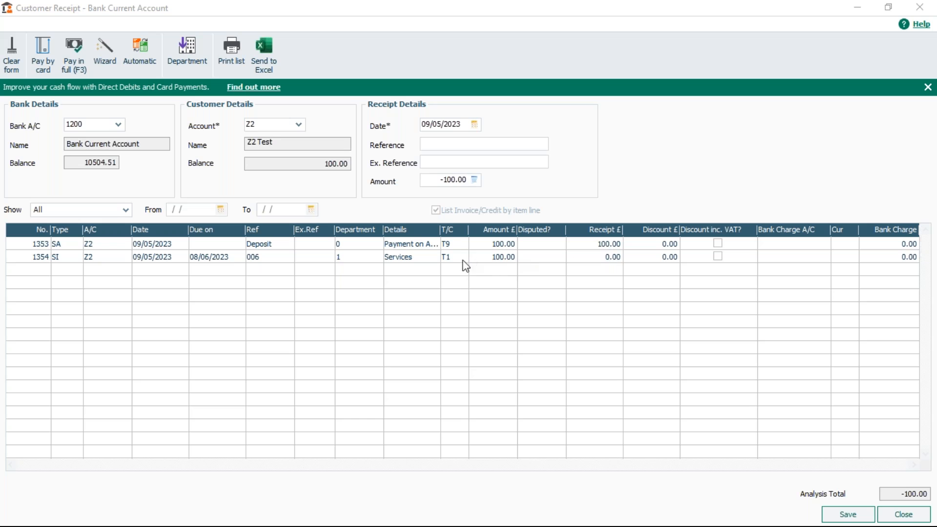
pyautogui.click(603, 257)
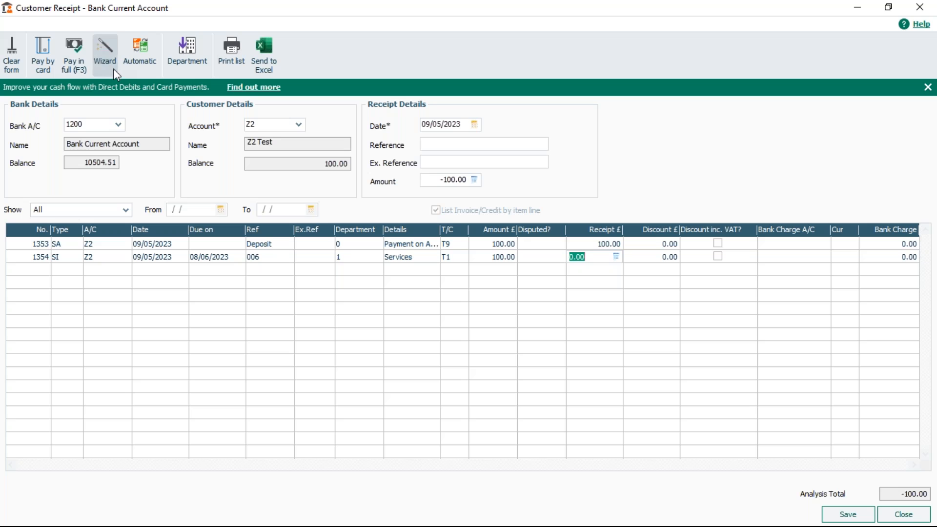
pyautogui.click(74, 49)
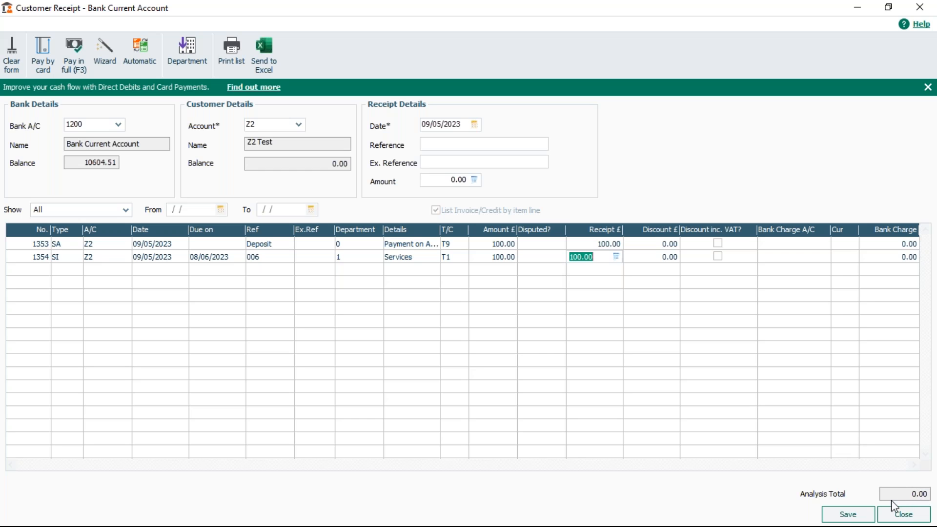
pyautogui.click(846, 512)
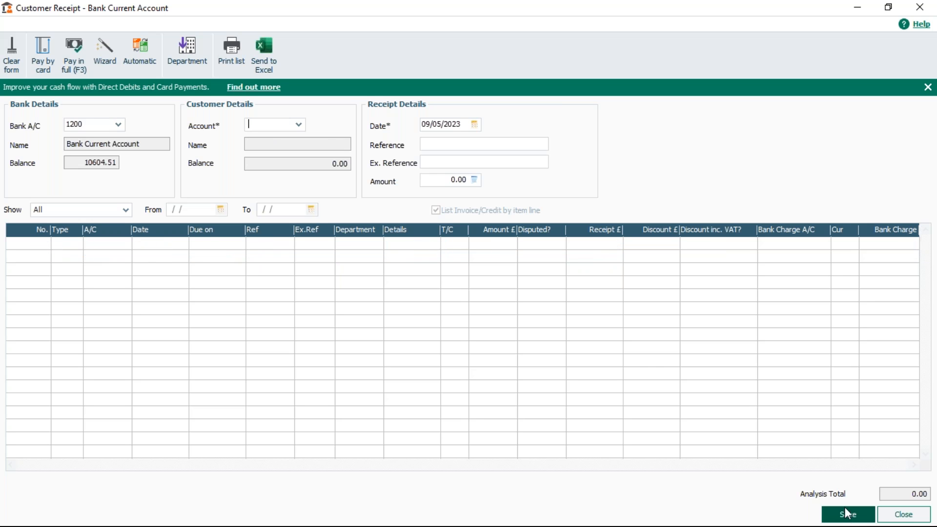
# - Re-enter account Z2 in the customer receipt to check its outstanding items
pyautogui.write('Z2')
pyautogui.press('Tab')
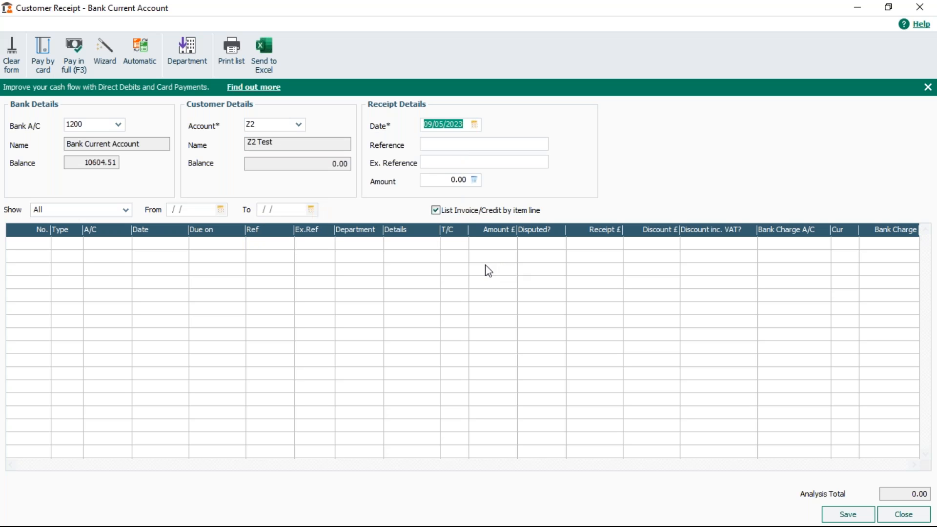
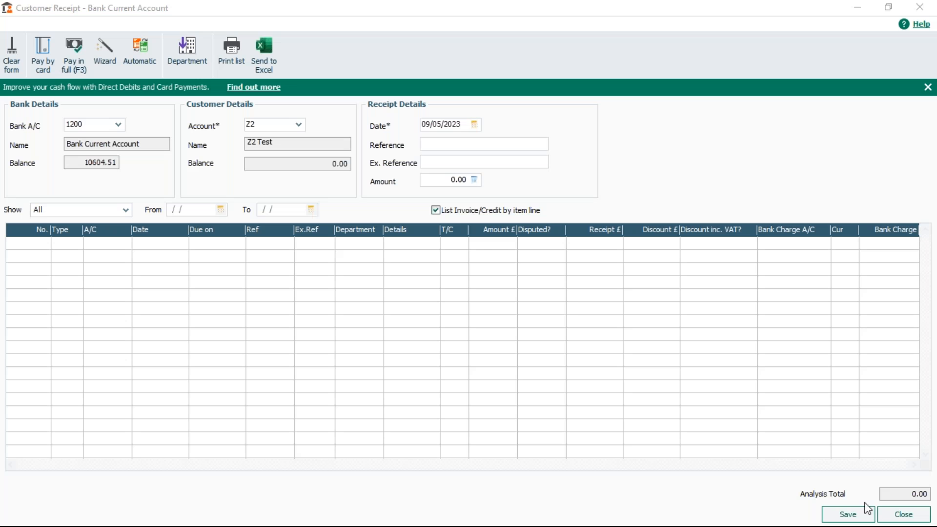
# - Close the customer receipt without saving changes
pyautogui.click(896, 515)
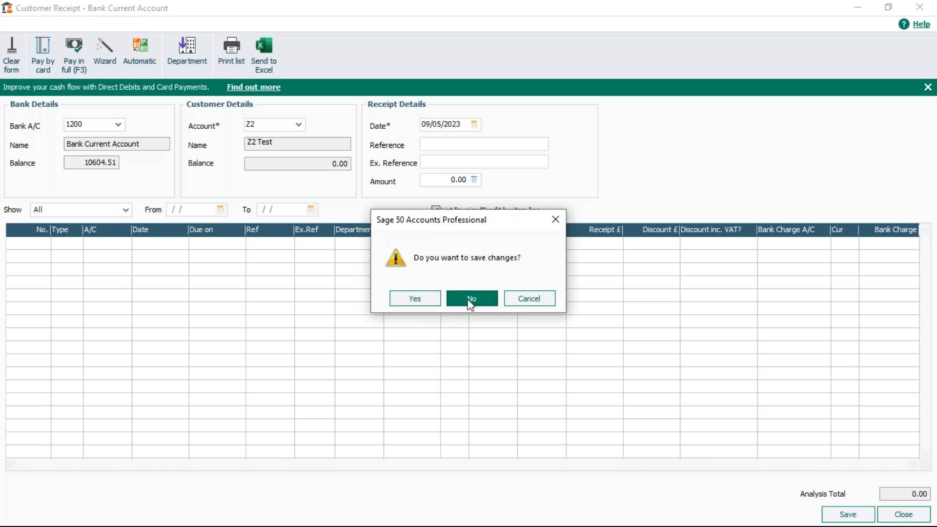
pyautogui.click(471, 300)
# - Open the VCA company data and log on with the account password
pyautogui.click(18, 27)
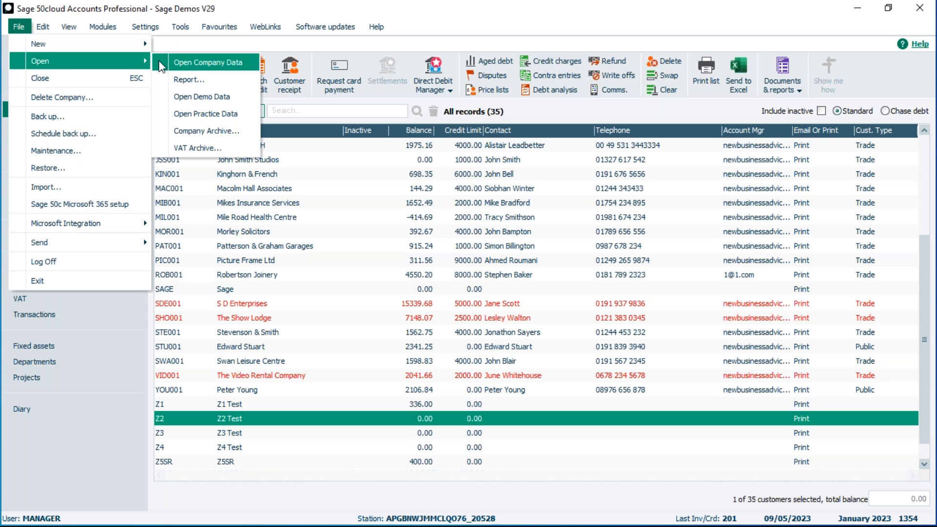
pyautogui.click(208, 62)
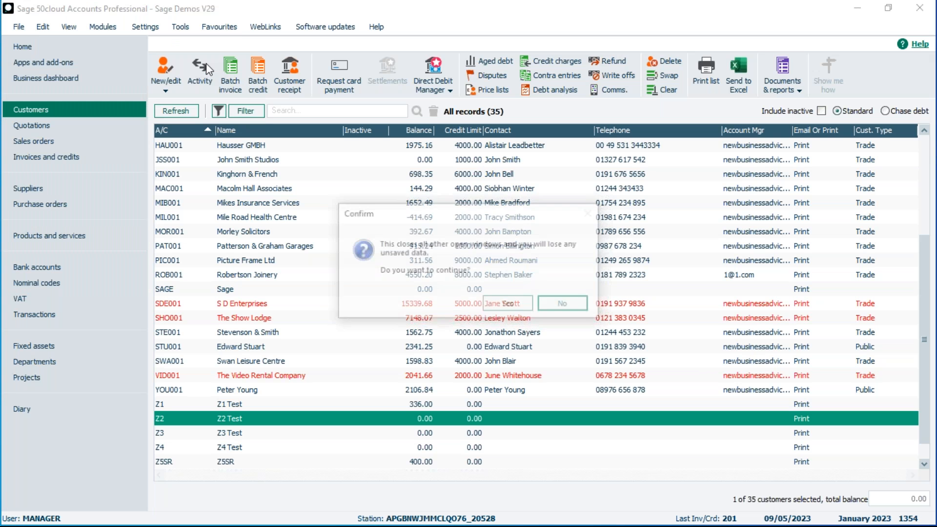
pyautogui.click(519, 308)
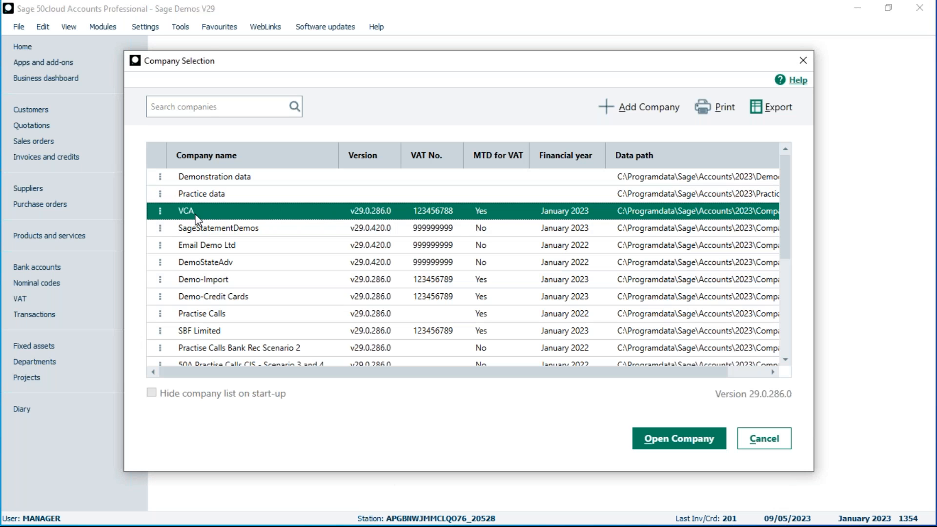
pyautogui.click(682, 441)
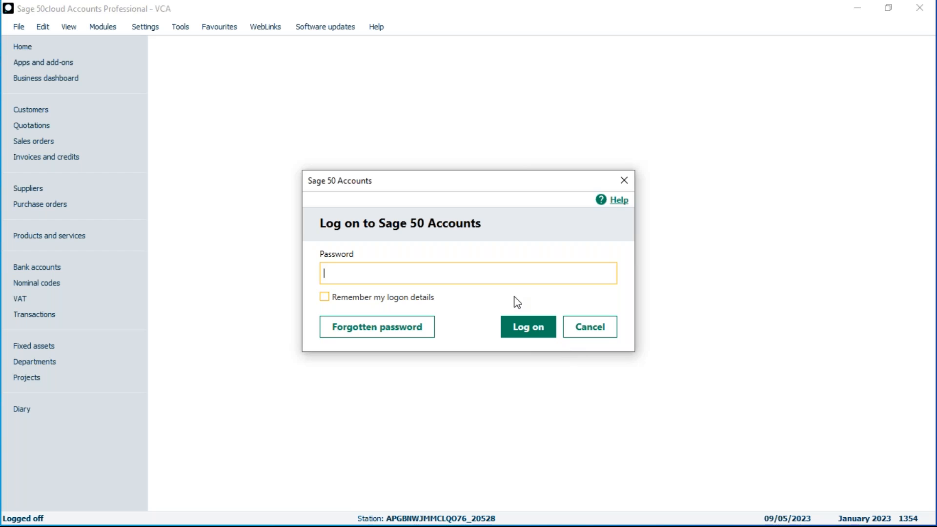
pyautogui.write('•••')
pyautogui.press('Return')
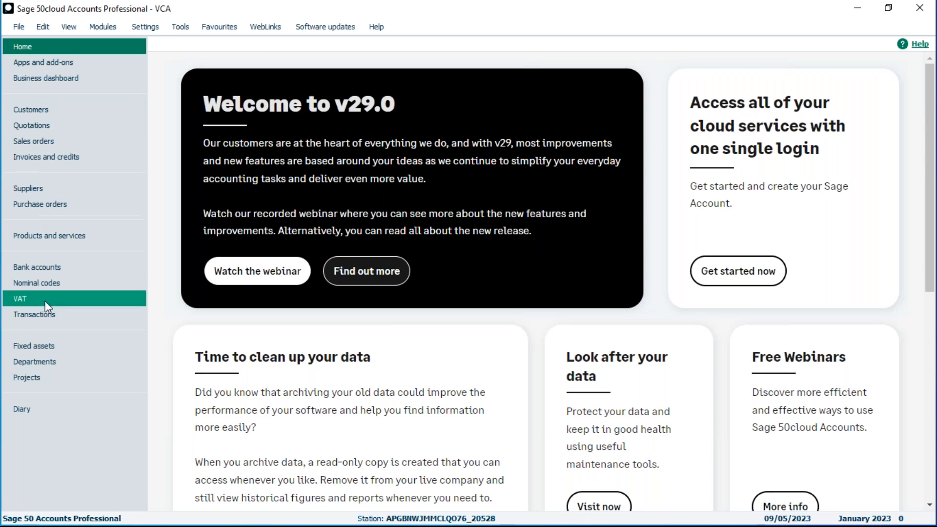
# - Open a customer receipt for the bank current account and select customer A1
pyautogui.click(27, 268)
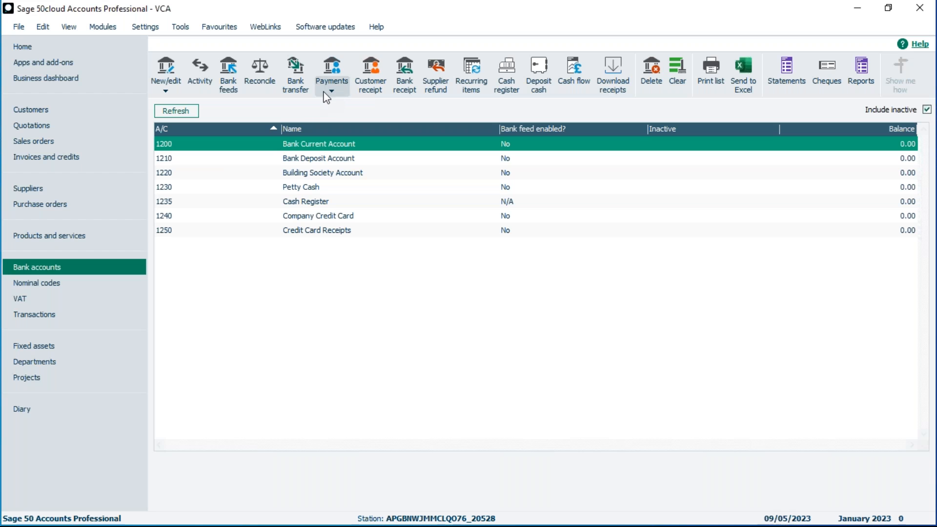
pyautogui.click(371, 84)
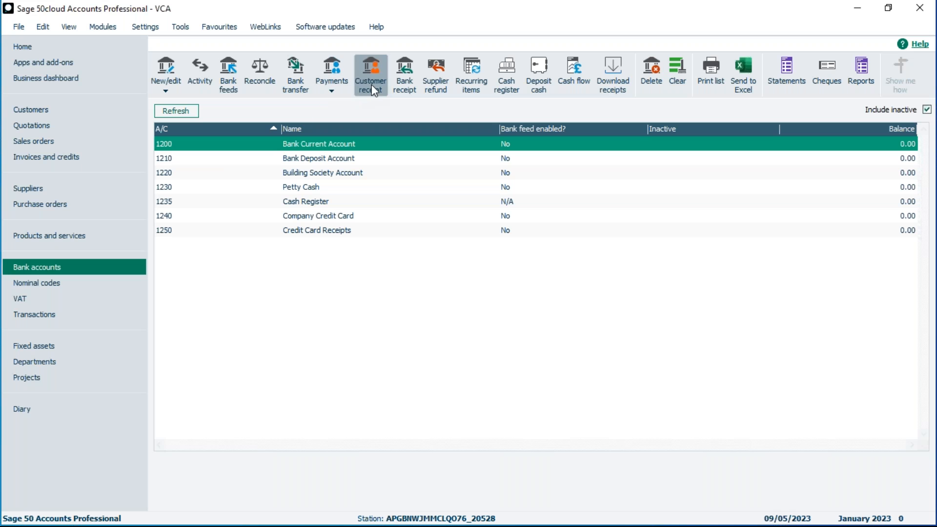
pyautogui.click(298, 124)
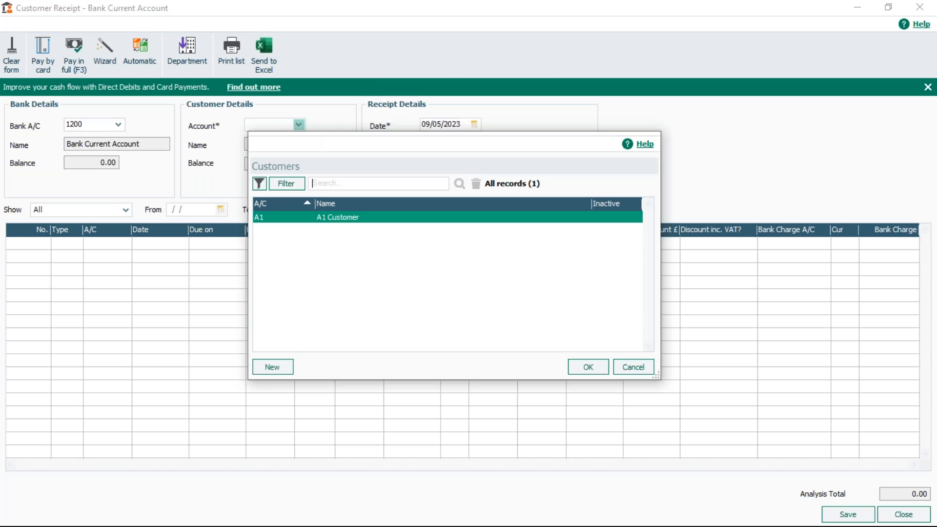
pyautogui.doubleClick(334, 217)
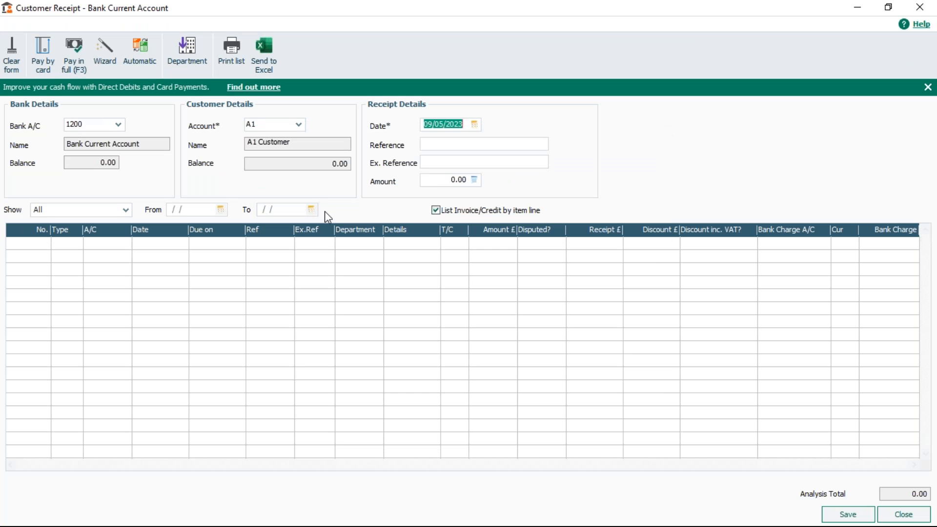
# - Try to save a 100.00 receipt for A1, cancel the payment-on-account prompt, then clear and close the receipt
pyautogui.click(445, 181)
pyautogui.write('10')
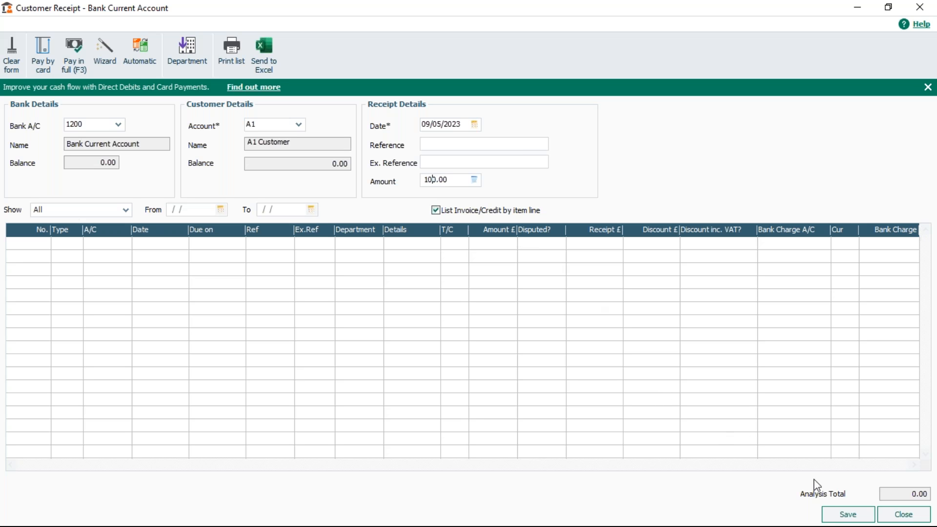
pyautogui.click(848, 515)
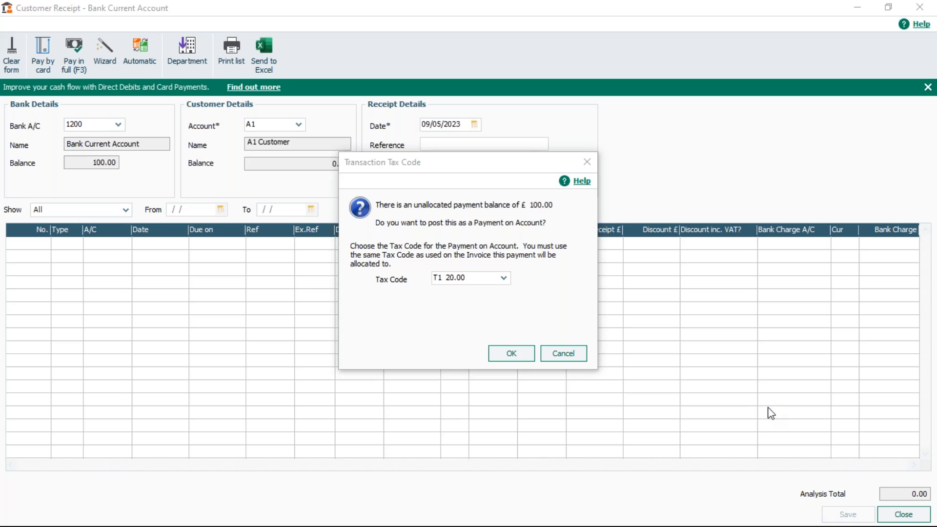
pyautogui.click(563, 354)
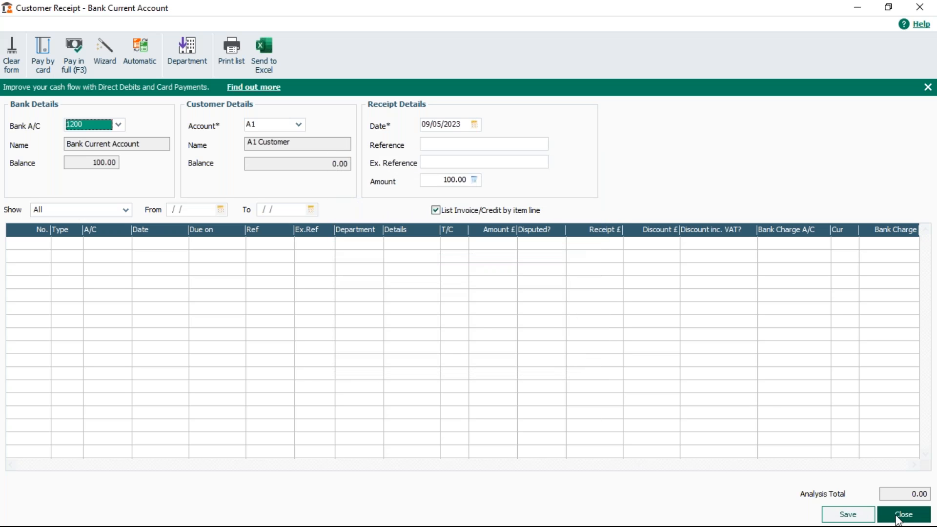
pyautogui.click(15, 48)
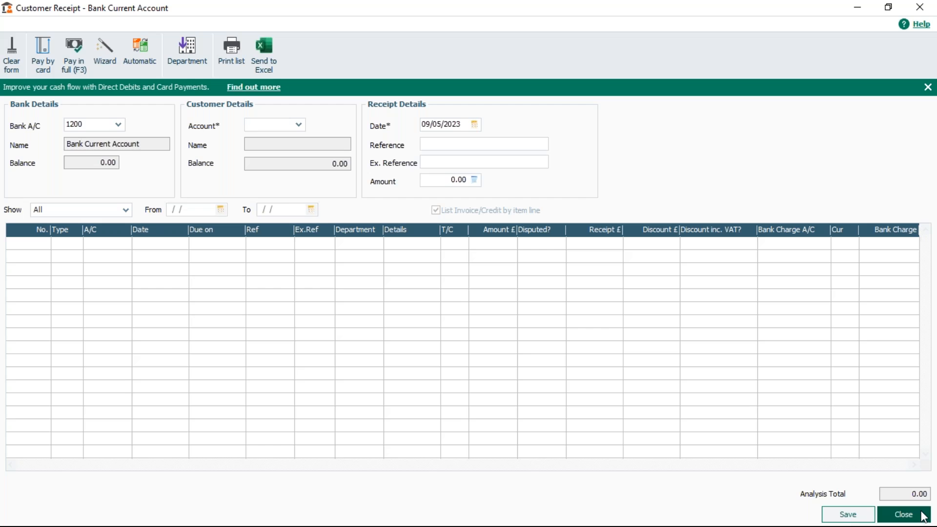
pyautogui.click(903, 515)
# - Reopen the Sage Demos V29 company and log on as MANAGER with the account password
pyautogui.click(18, 27)
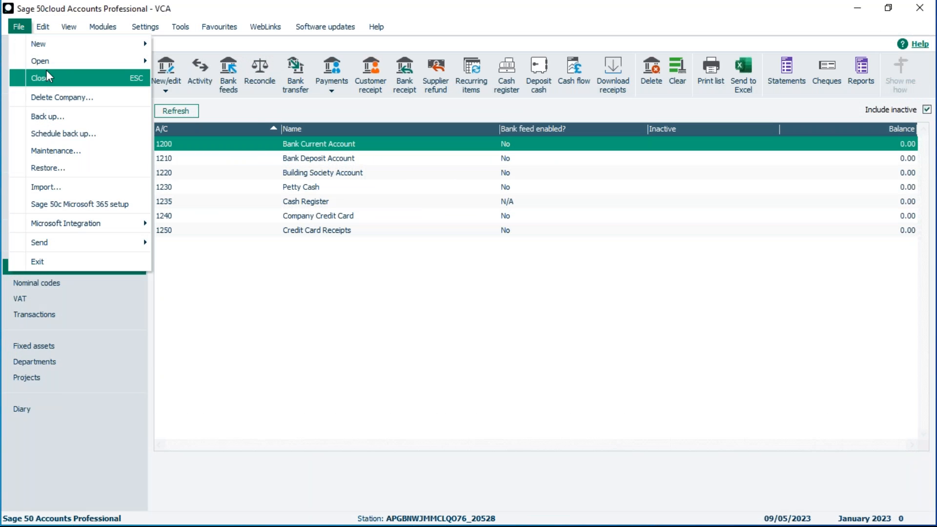
pyautogui.moveTo(59, 61)
pyautogui.click(192, 61)
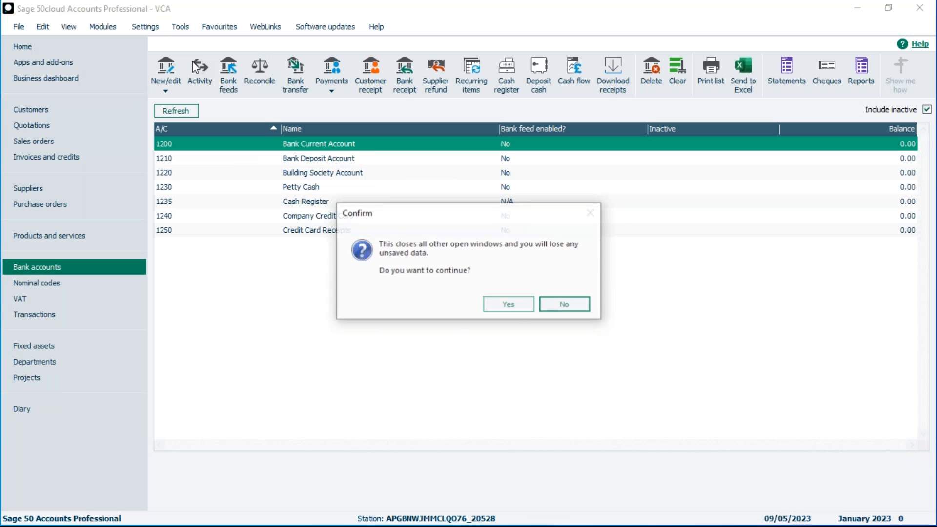
pyautogui.click(505, 304)
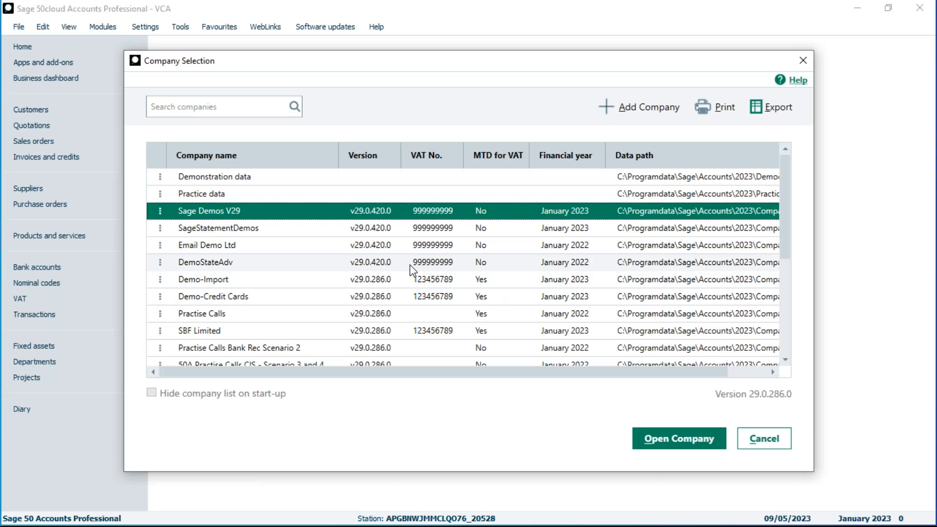
pyautogui.click(683, 439)
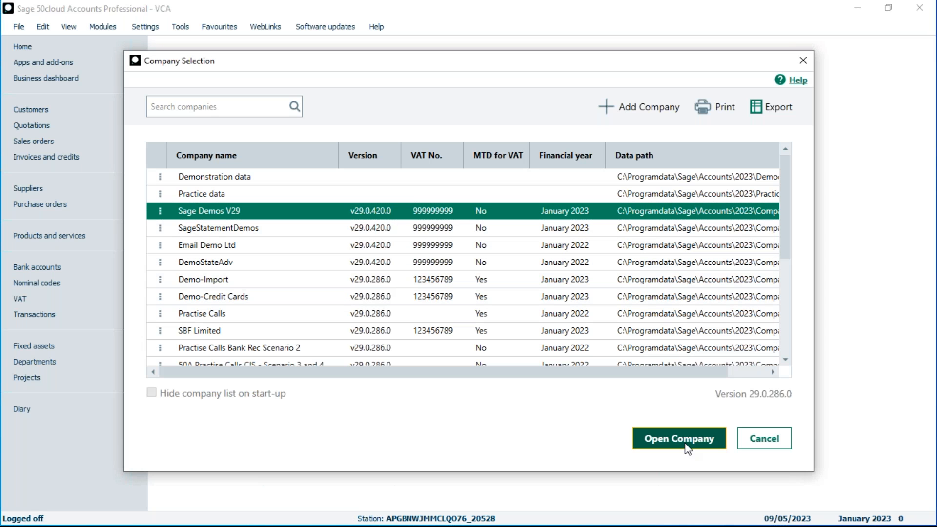
pyautogui.write('manager')
pyautogui.press('Tab')
pyautogui.write('••')
pyautogui.press('Return')
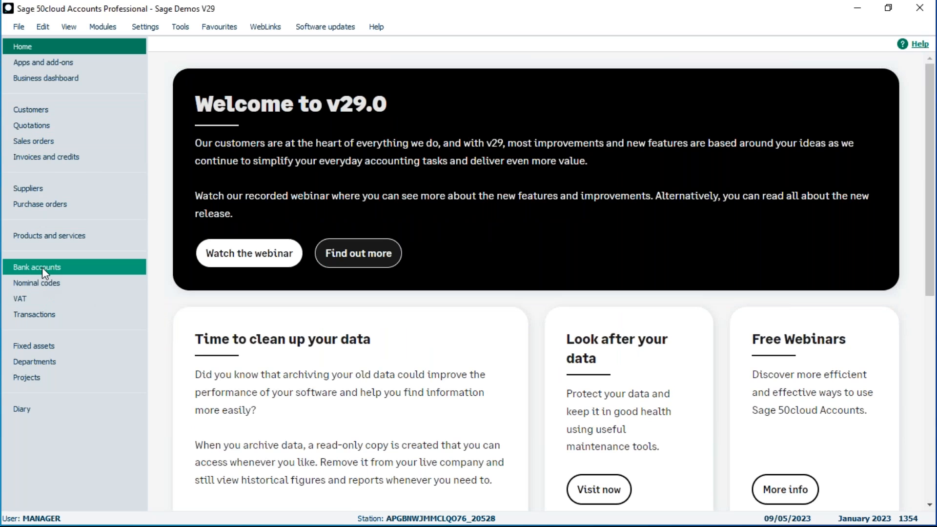
# - Create a new product invoice for customer A1D001 with one BOARD001 whiteboard line
pyautogui.click(43, 156)
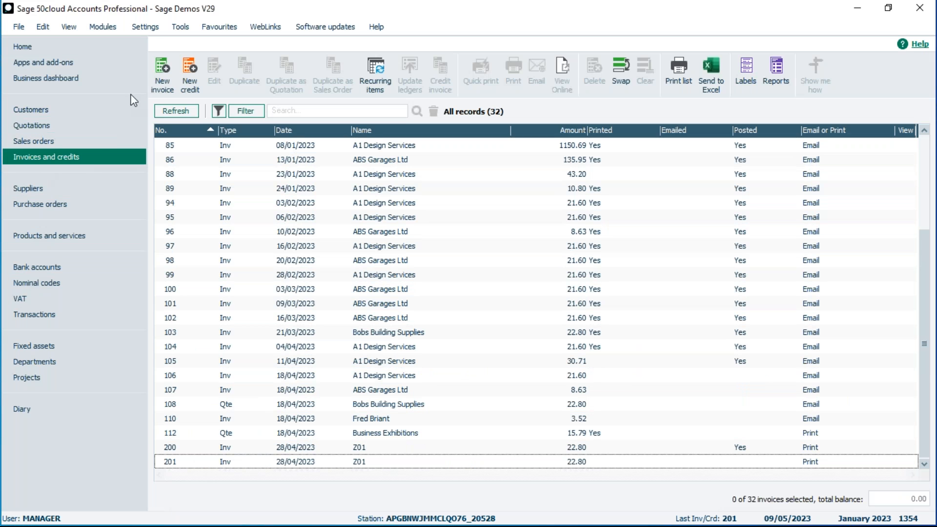
pyautogui.click(159, 68)
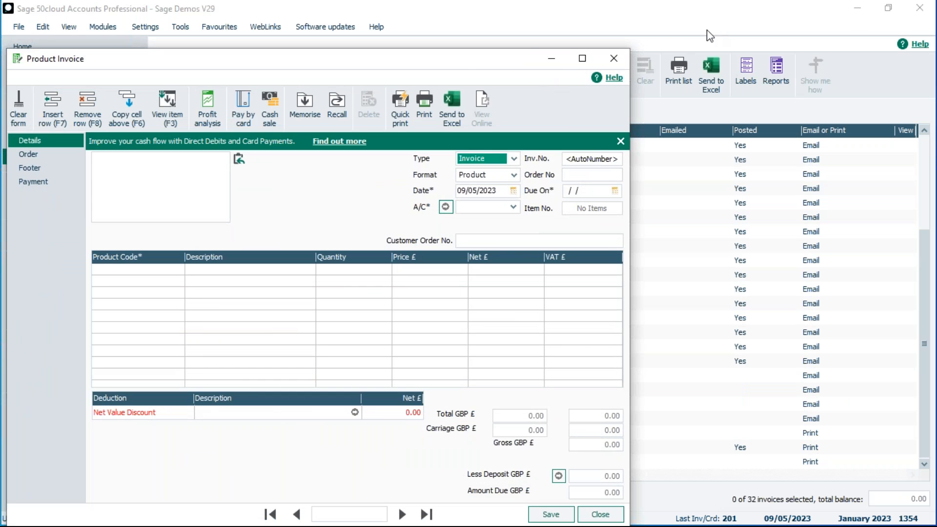
pyautogui.doubleClick(442, 65)
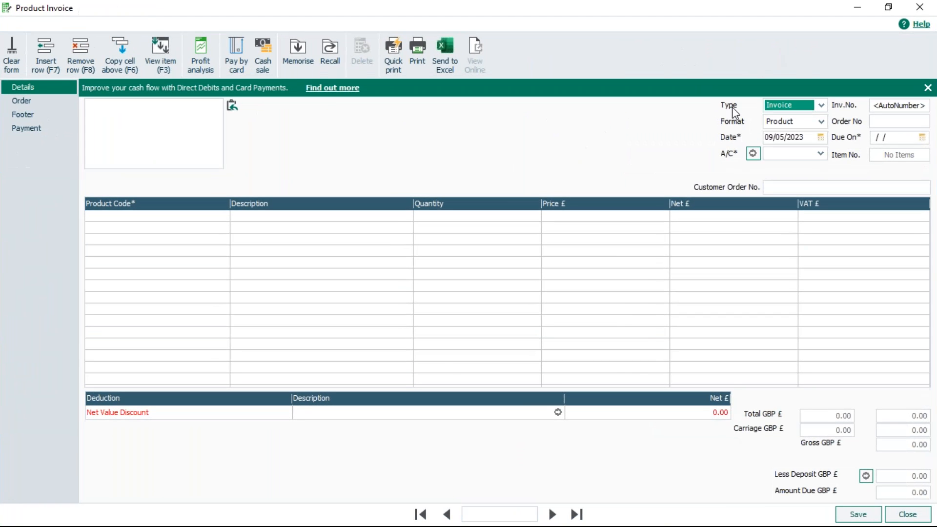
pyautogui.click(821, 153)
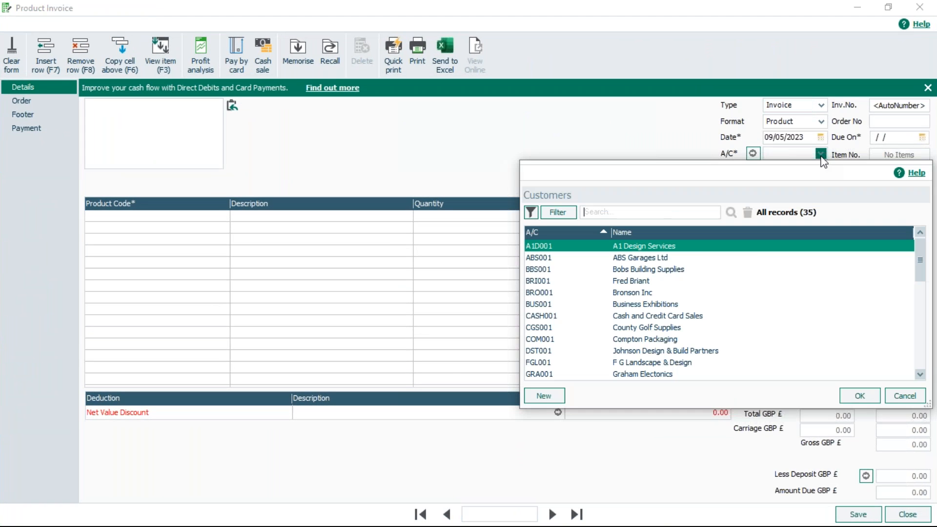
pyautogui.doubleClick(641, 245)
pyautogui.click(458, 285)
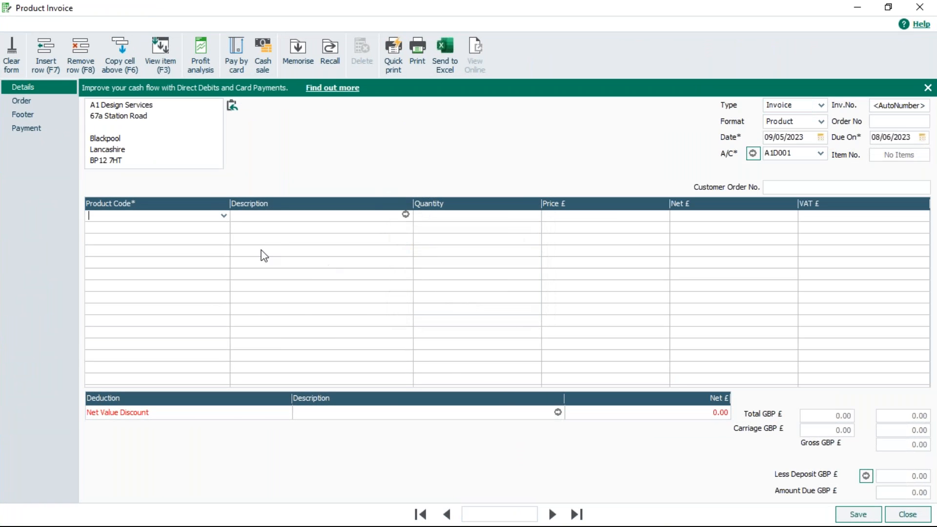
pyautogui.click(224, 216)
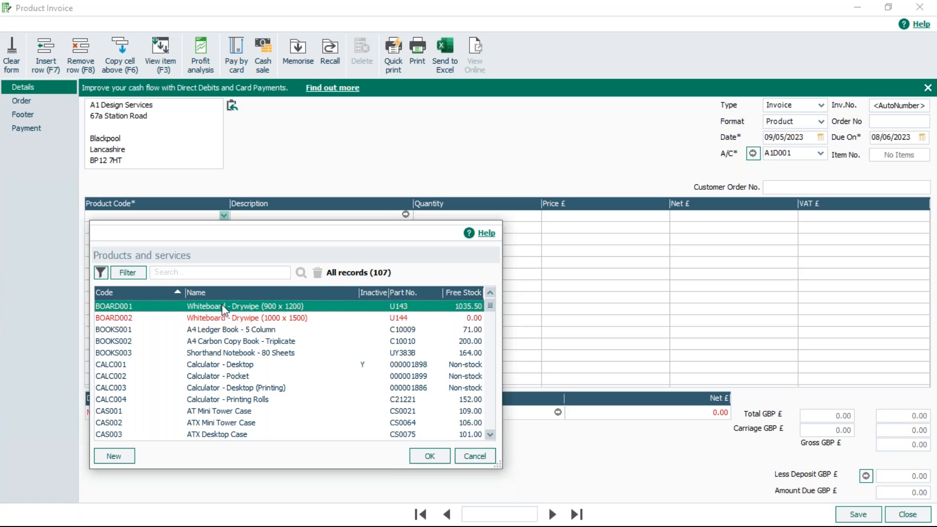
pyautogui.doubleClick(224, 308)
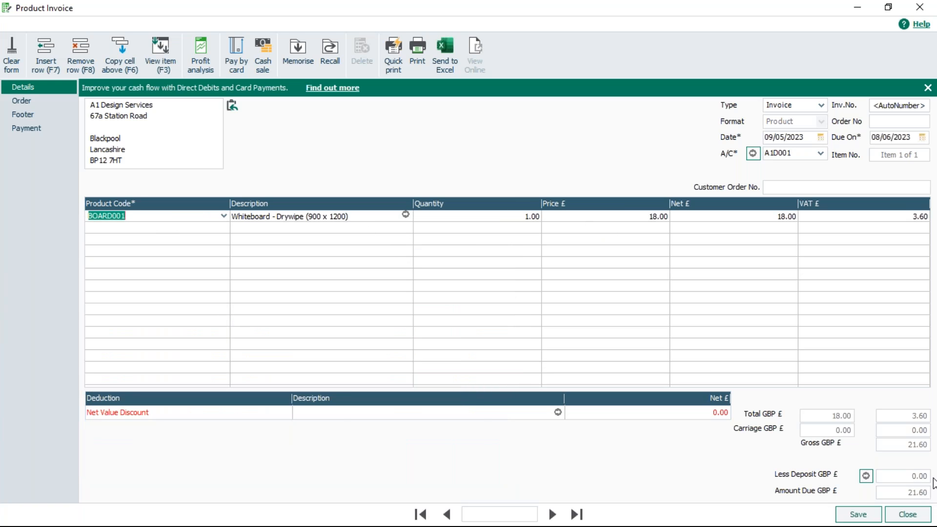
# - On the invoice's payment page, enter reference Payment, amount 10.00, and choose Allocate Payment to Invoice (SR)
pyautogui.click(27, 128)
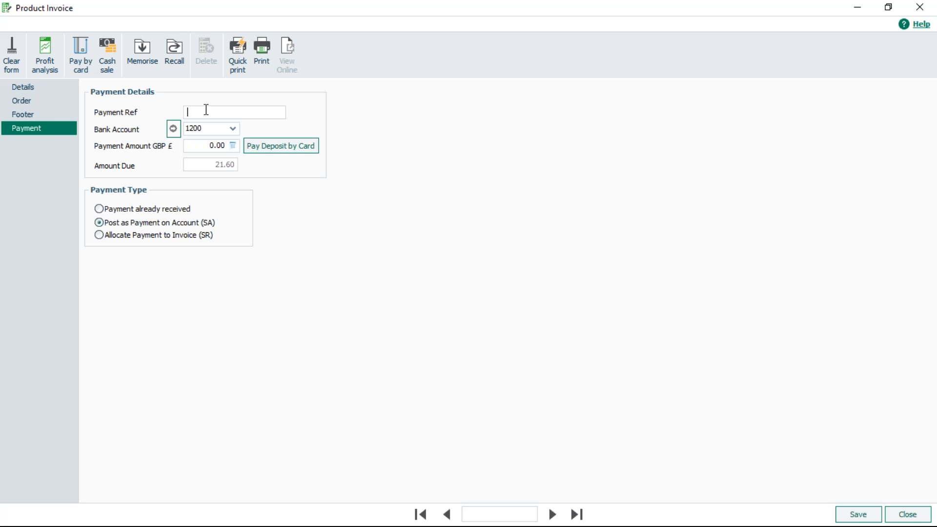
pyautogui.write('Payment')
pyautogui.click(197, 146)
pyautogui.write('10')
pyautogui.press('Delete')
pyautogui.click(112, 236)
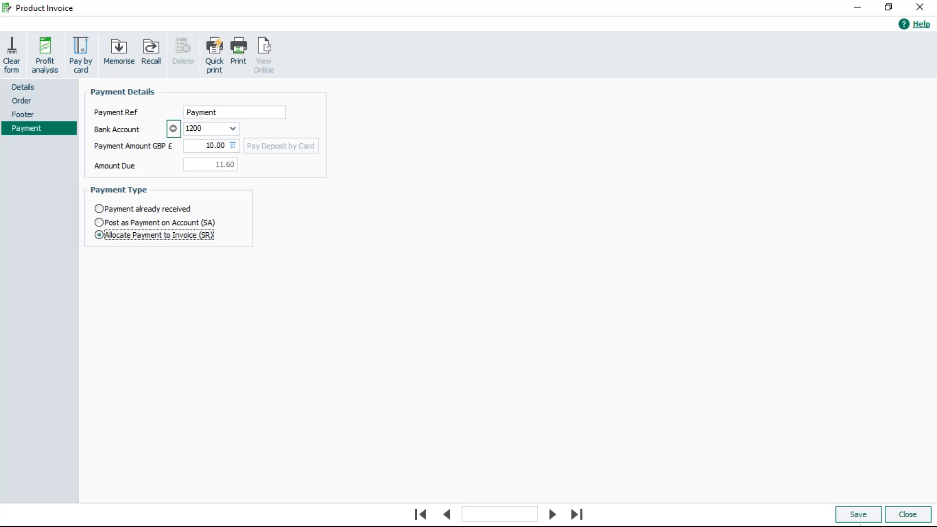
# - Save the invoice, accept the credit limit warning keeping status 0 - Open, and close the invoice window
pyautogui.click(864, 516)
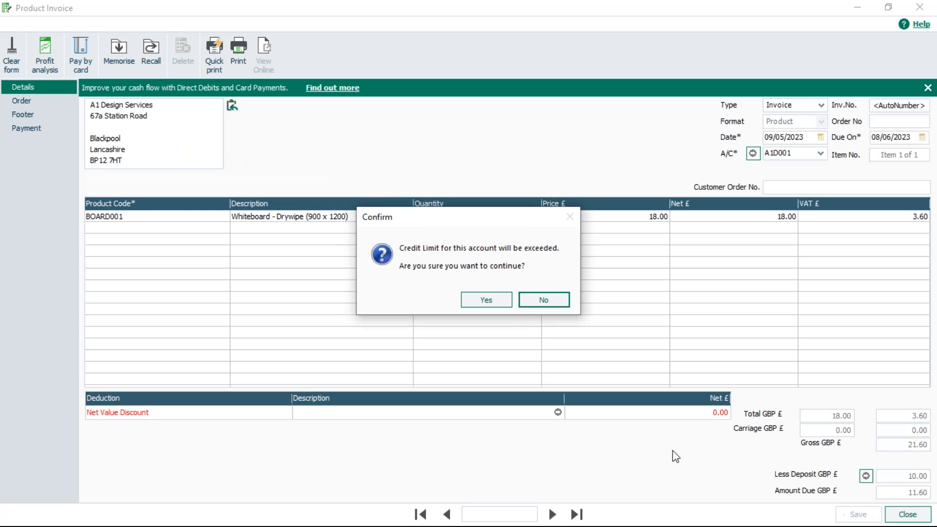
pyautogui.click(485, 299)
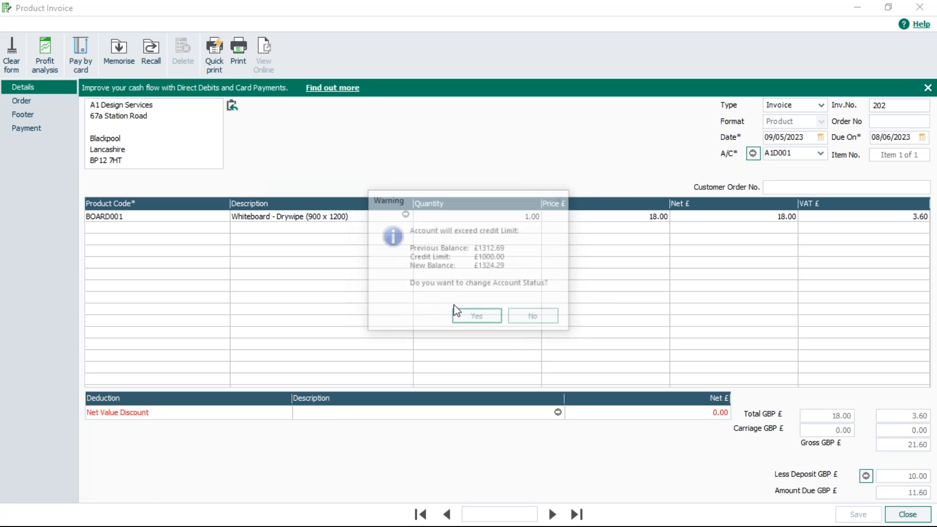
pyautogui.click(477, 318)
pyautogui.click(523, 312)
pyautogui.scroll(2, 468, 361)
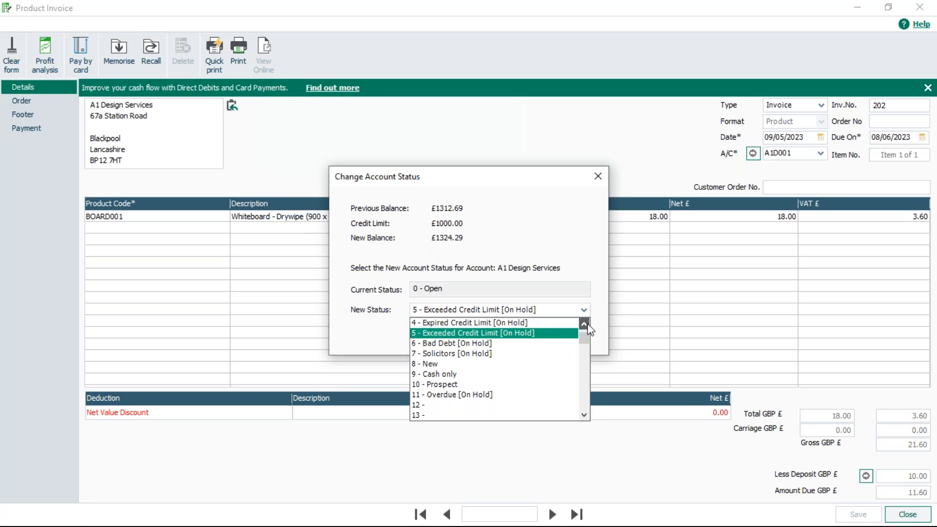
pyautogui.click(451, 325)
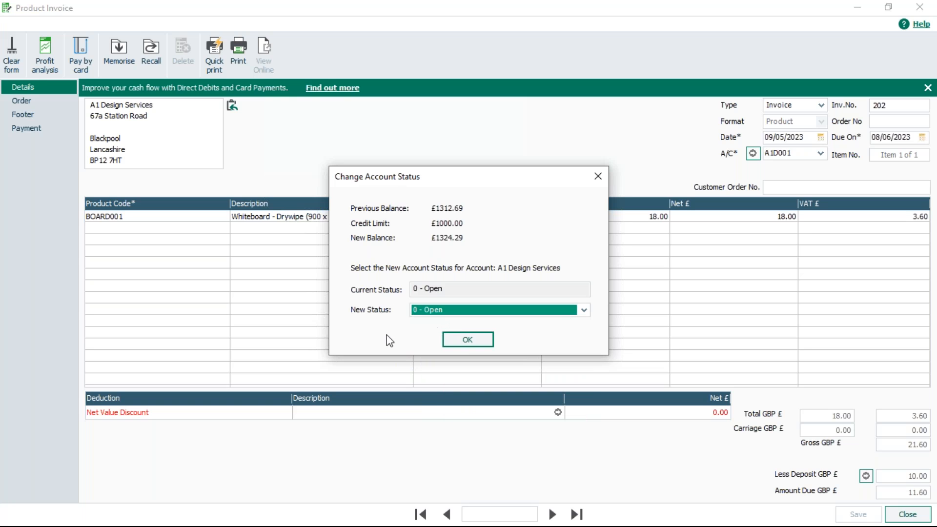
pyautogui.click(467, 339)
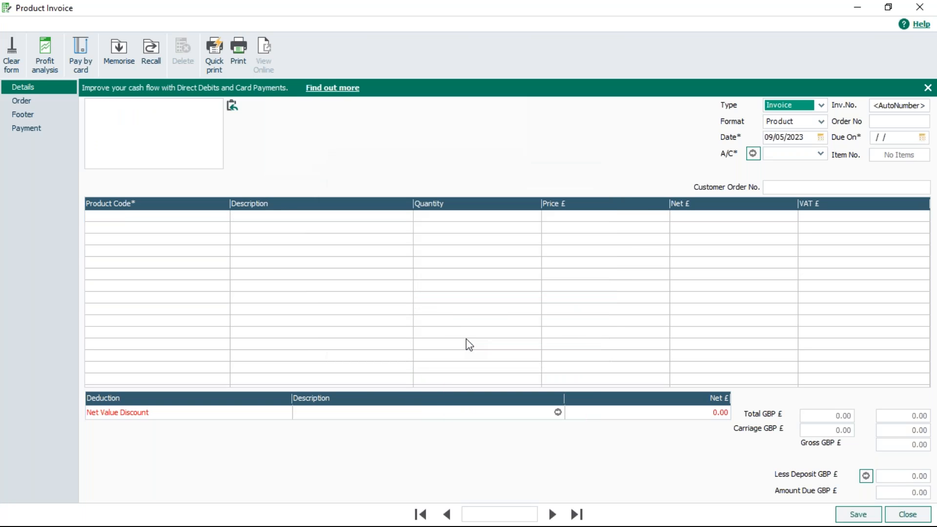
pyautogui.click(907, 514)
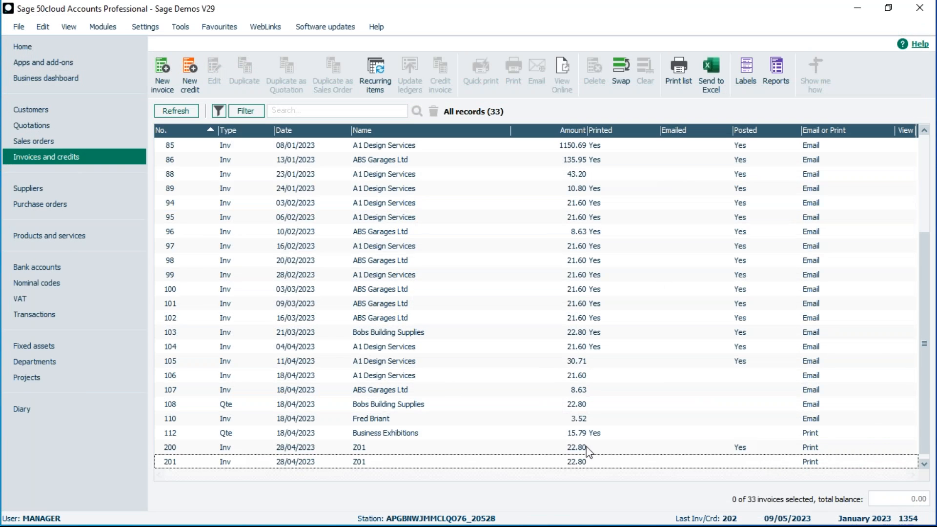
# - Check the transactions list, then return to invoices and credits
pyautogui.click(48, 311)
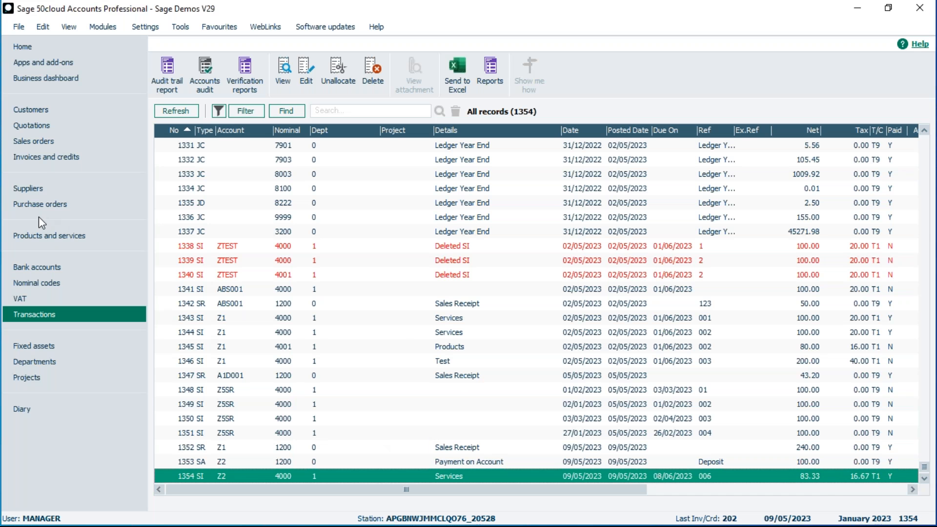
pyautogui.click(50, 157)
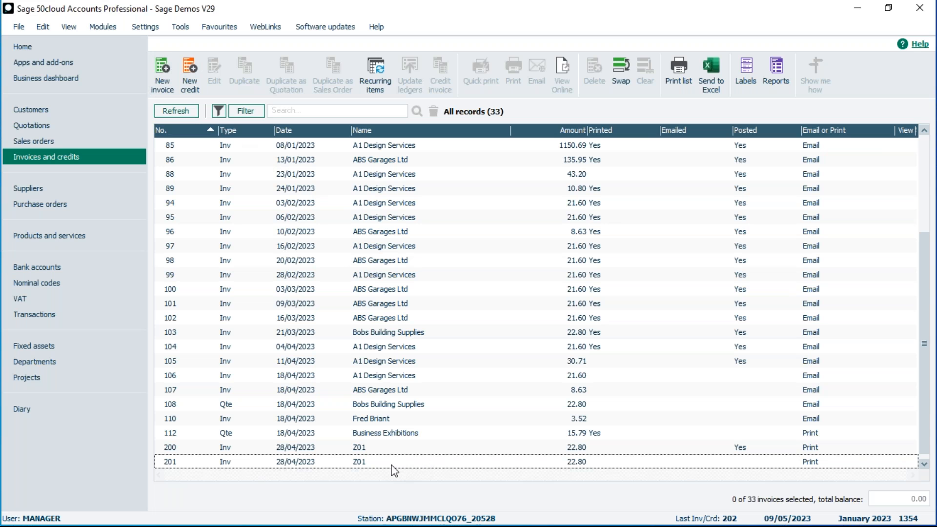
# - Update ledgers for invoice 202 with preview output, then close the preview
pyautogui.scroll(-1, 371, 462)
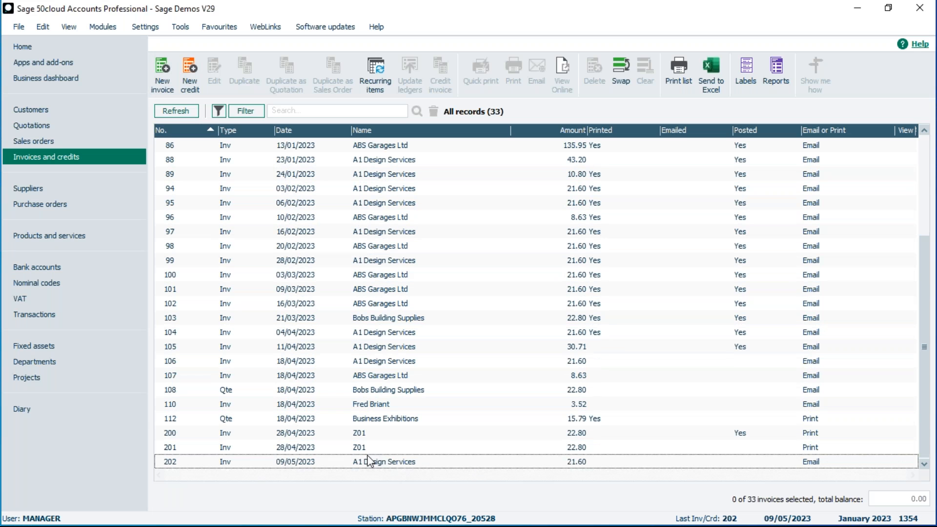
pyautogui.click(297, 462)
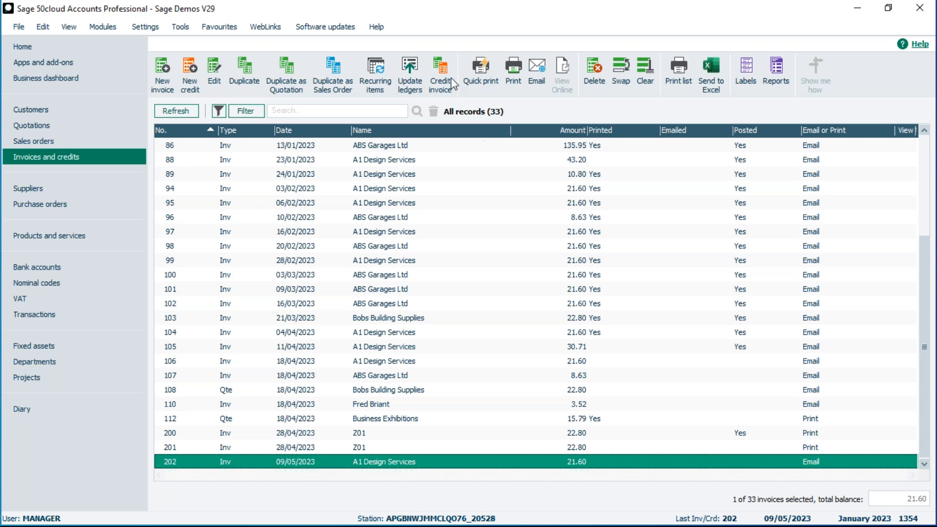
pyautogui.click(409, 73)
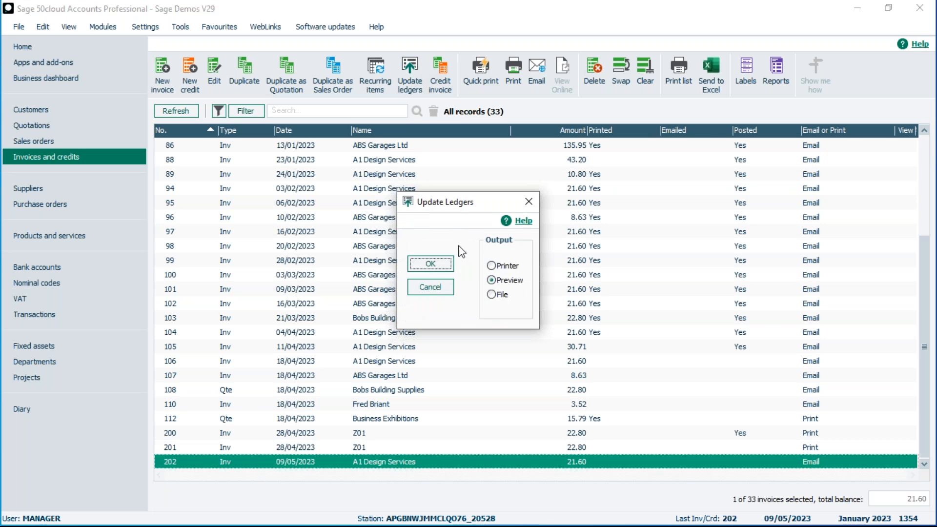
pyautogui.click(432, 265)
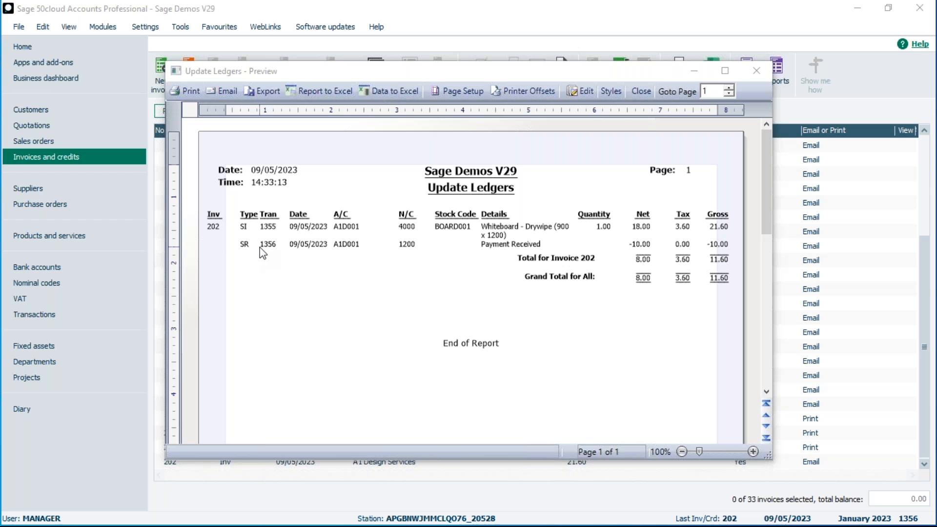
pyautogui.click(640, 91)
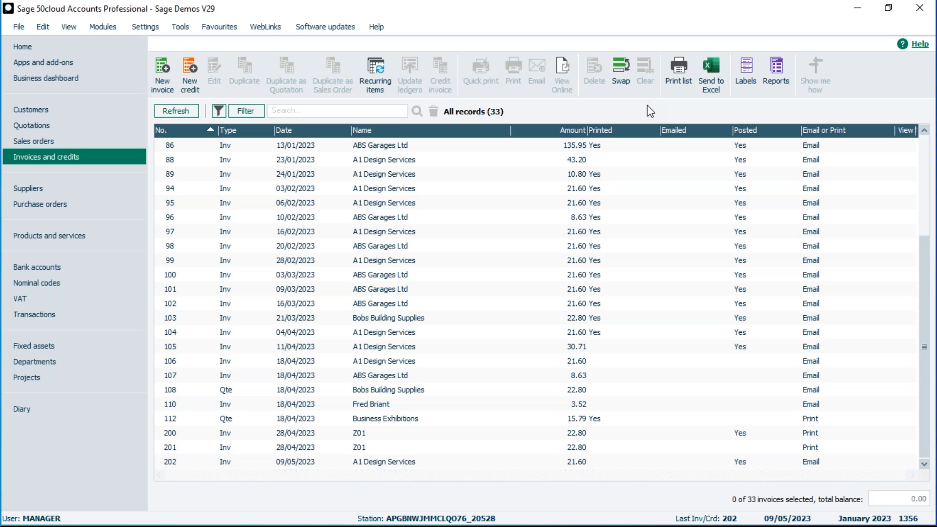